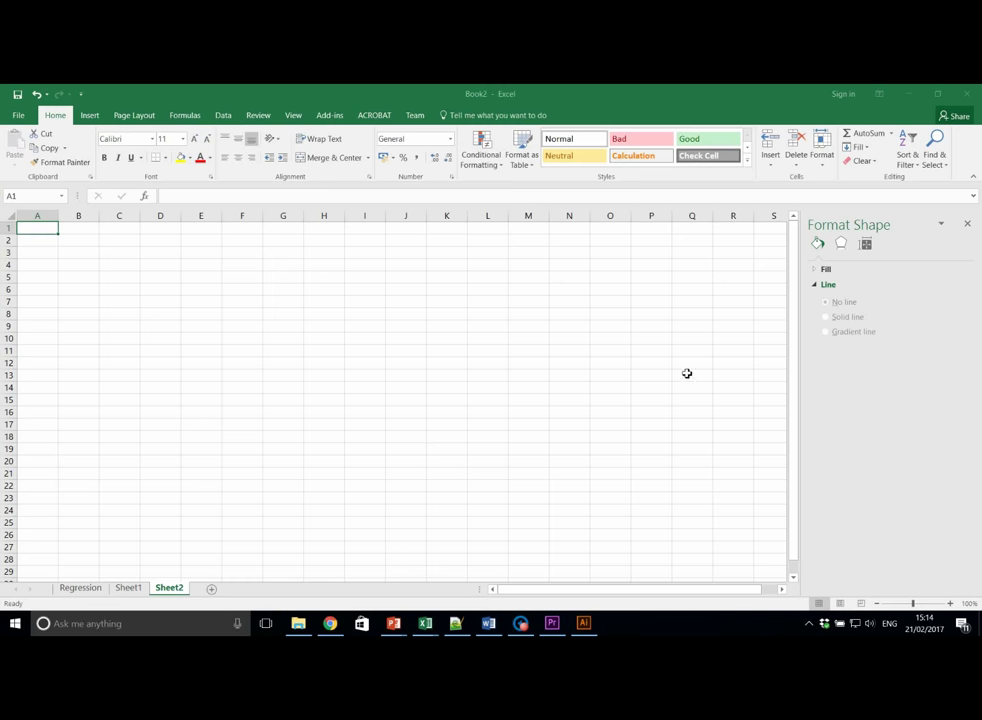
Step: Start a From Text import of snails.txt from the Practical 3 folder
left_click(116, 96)
left_click(222, 116)
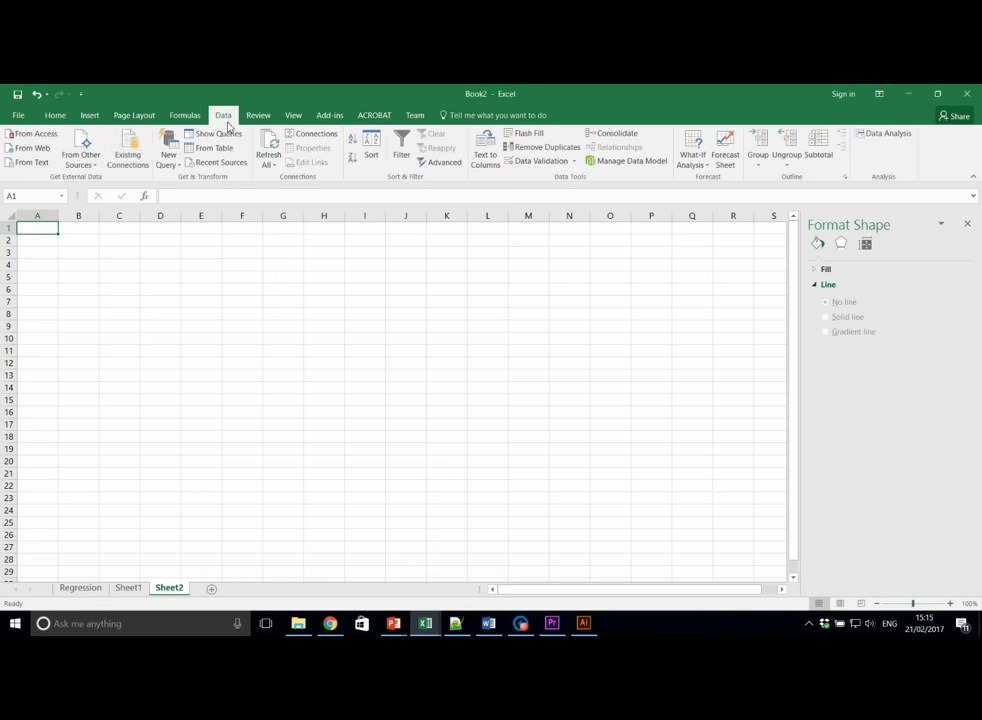
left_click(40, 163)
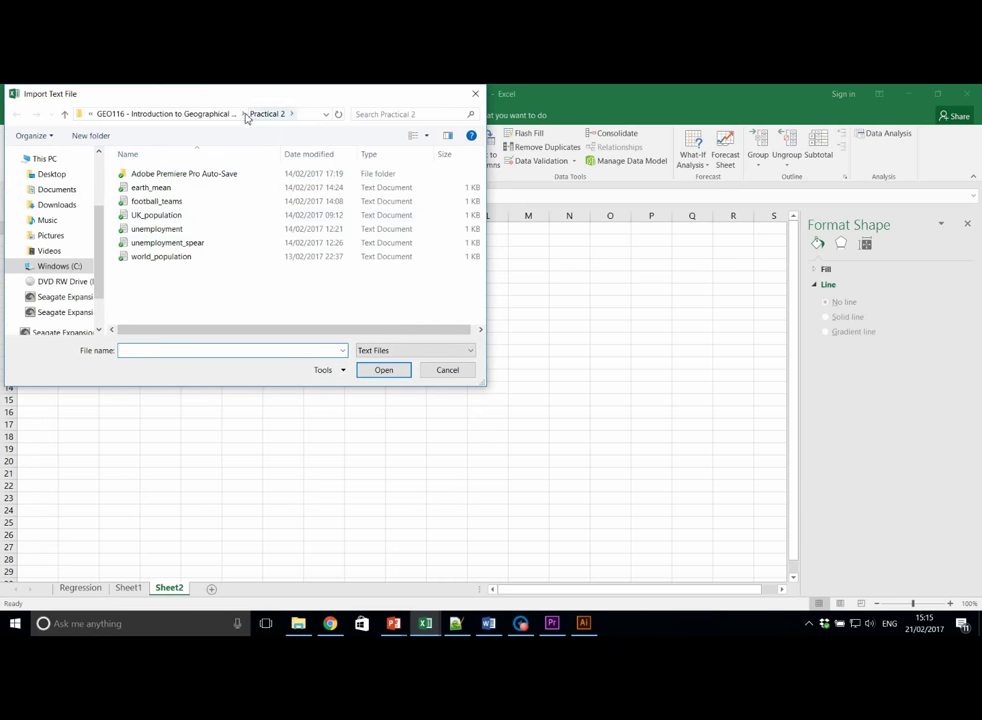
left_click(242, 114)
left_click(272, 245)
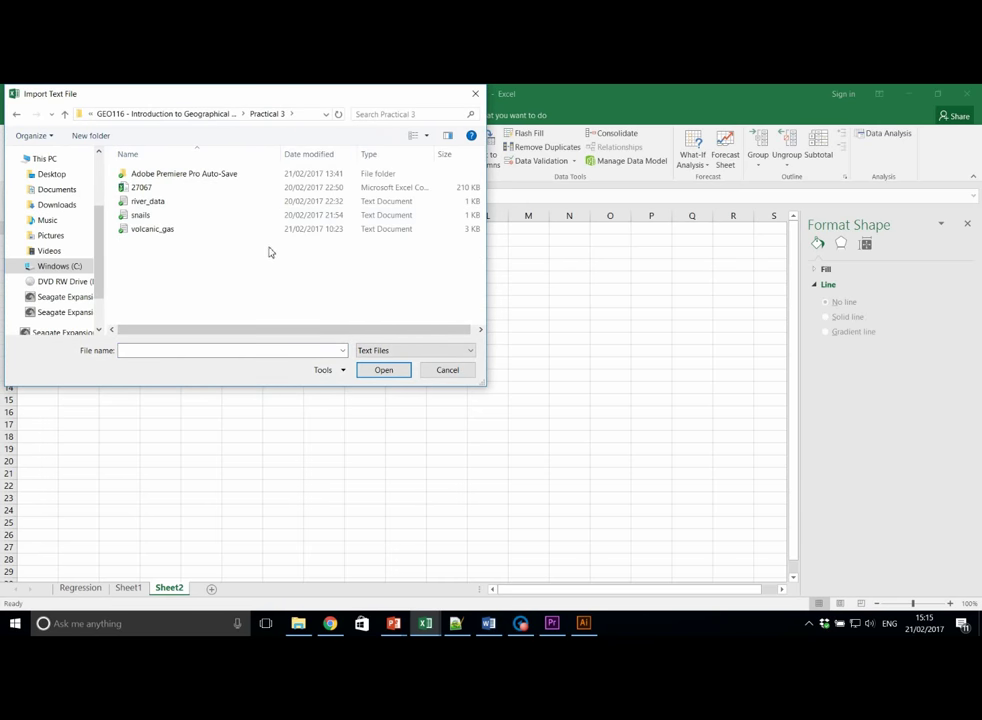
left_click(178, 216)
left_click(385, 371)
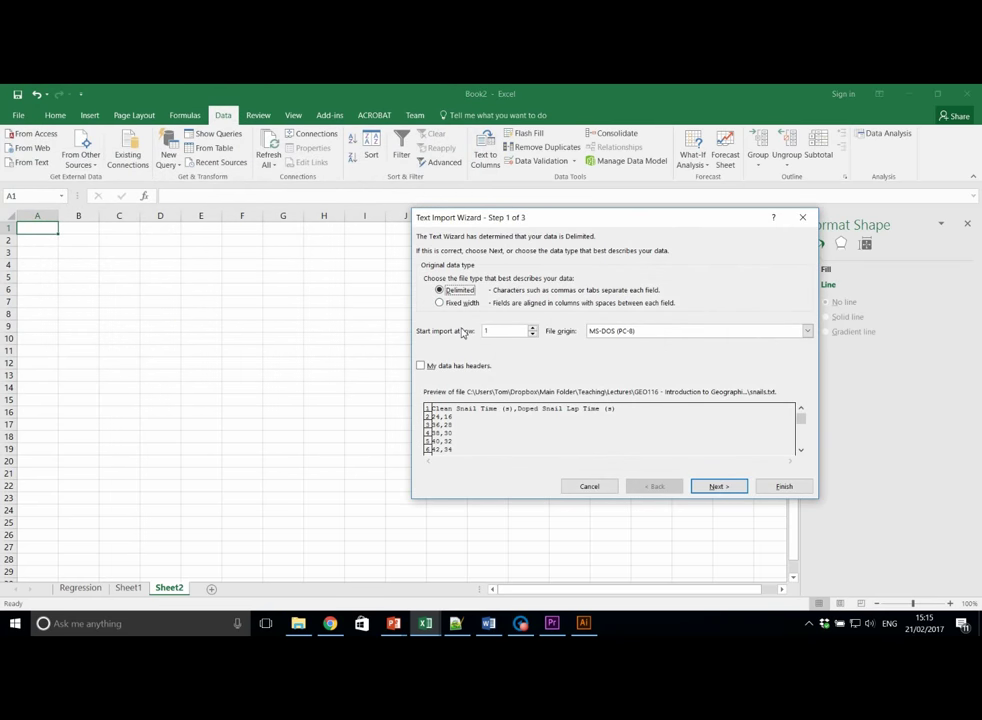
Step: Mark the data as having headers, use comma instead of tab delimiters, and finish the wizard
left_click(447, 368)
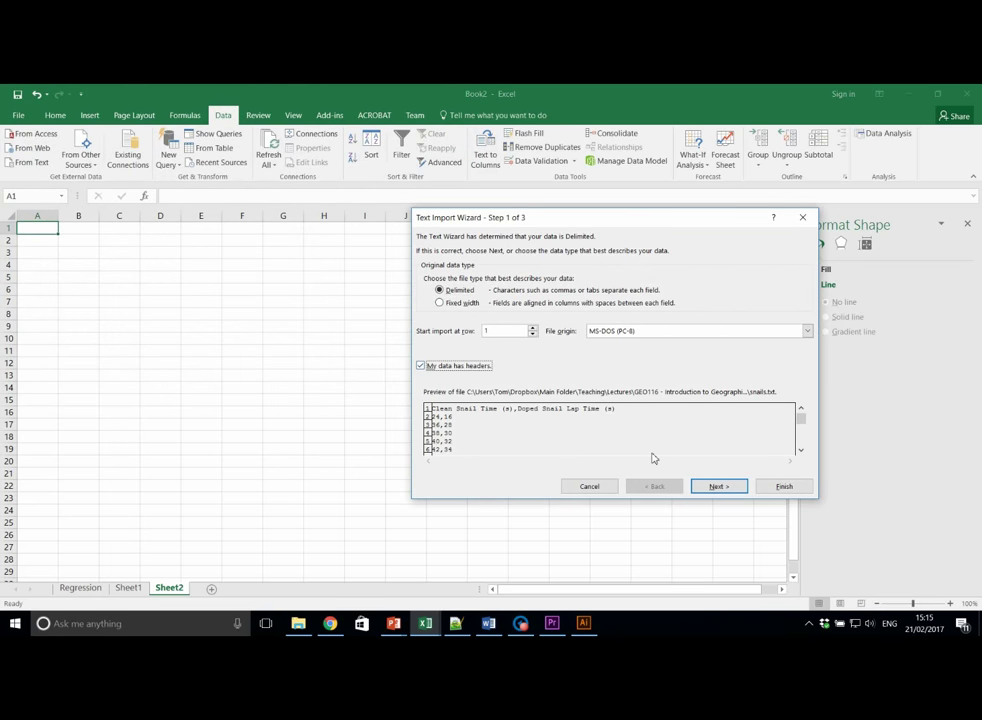
left_click(712, 486)
left_click(445, 294)
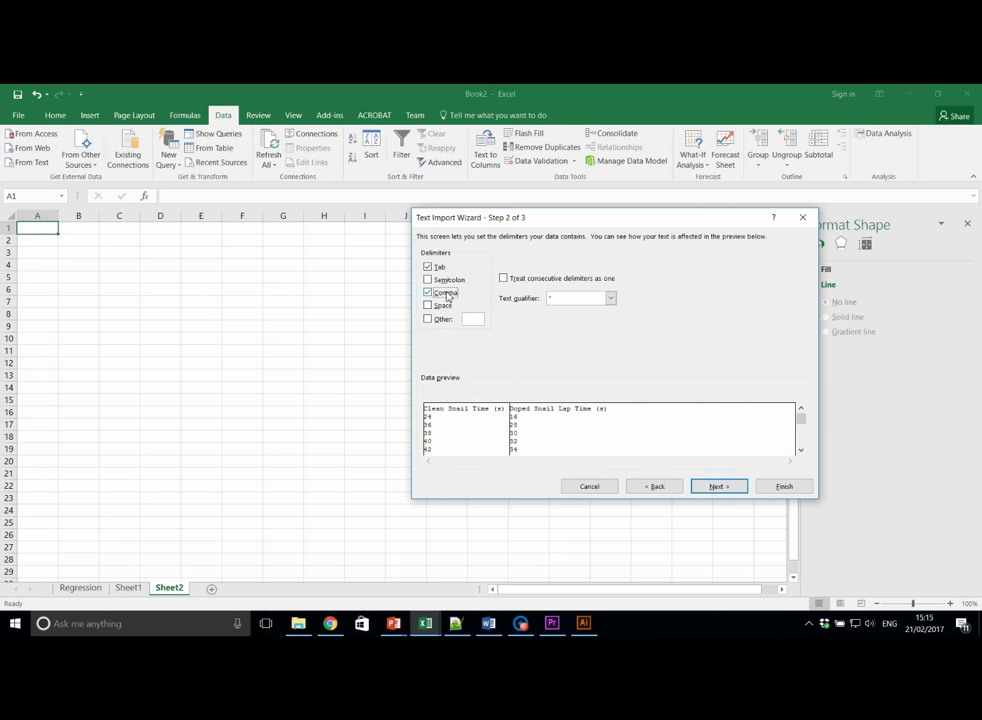
left_click(430, 267)
left_click(717, 487)
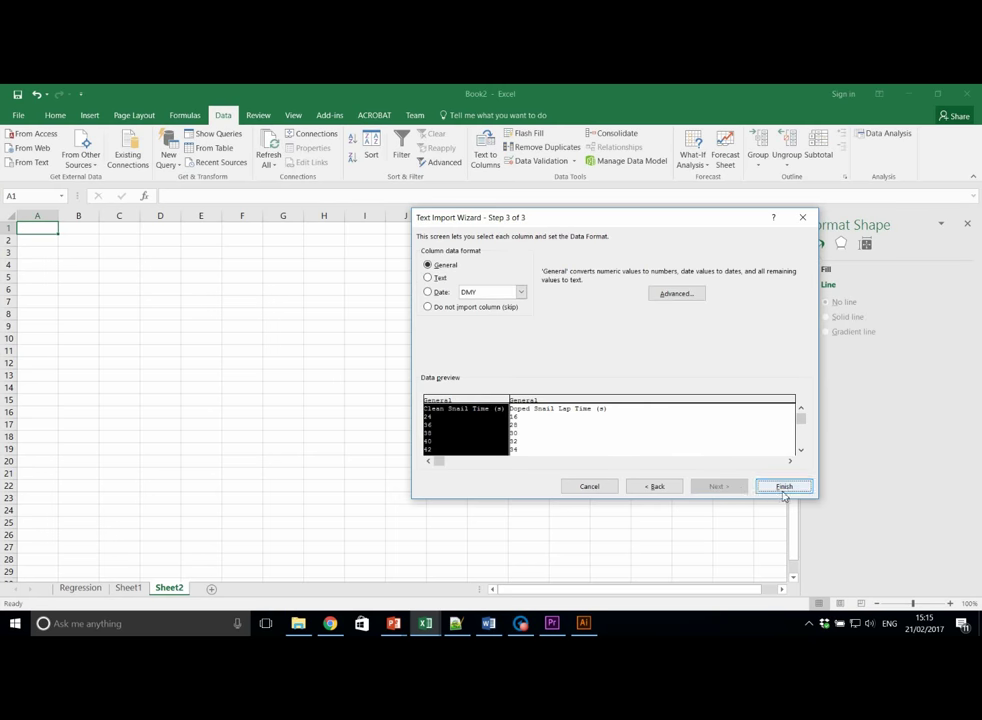
left_click(784, 487)
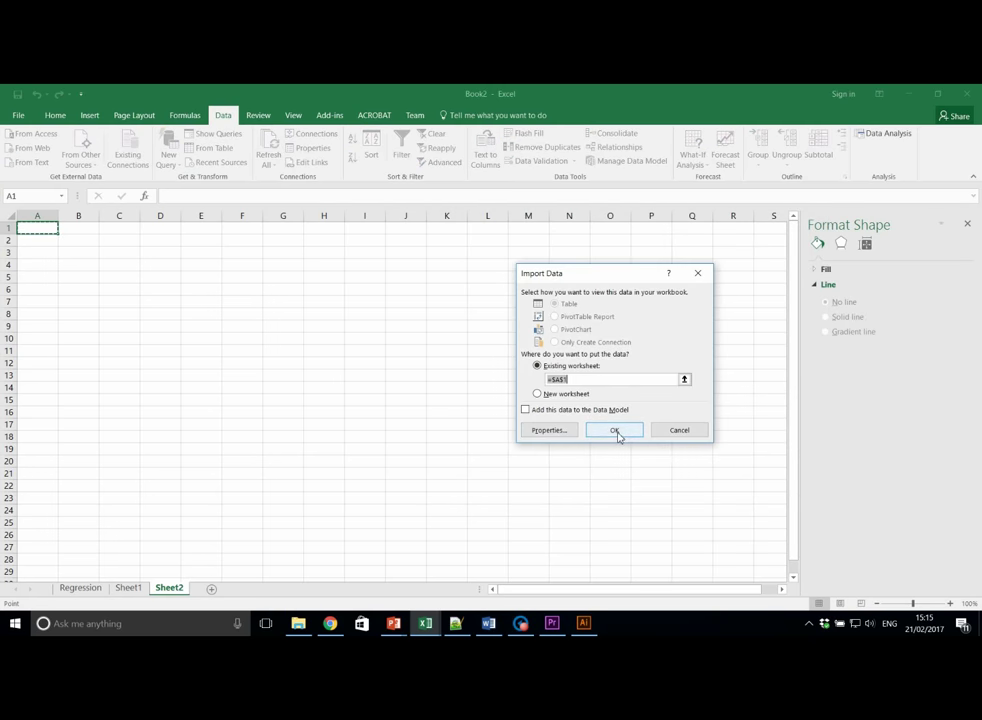
Step: Place the imported lap times at A1 and enter =VAR.S(A2:A12) in E2
left_click(616, 432)
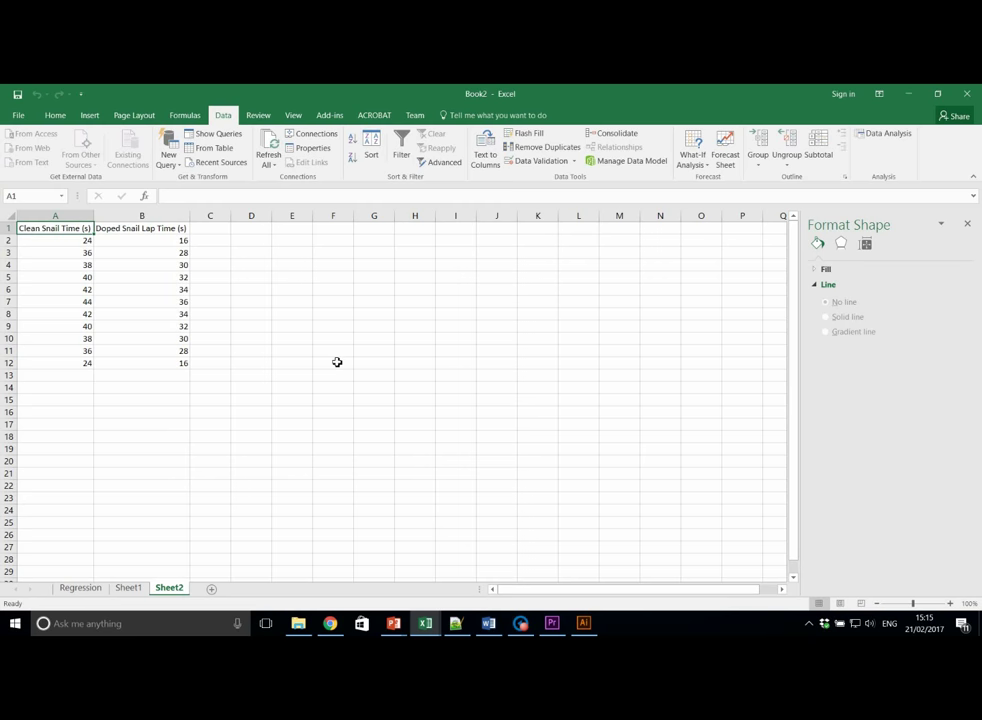
left_click(280, 247)
type("=VAR")
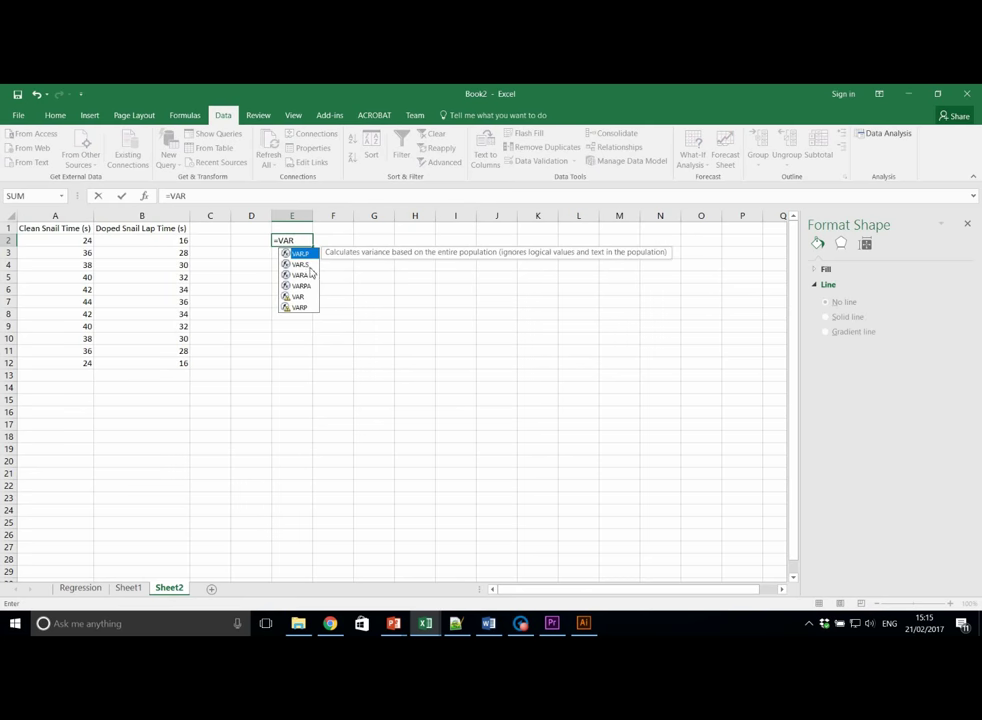
double_click(306, 263)
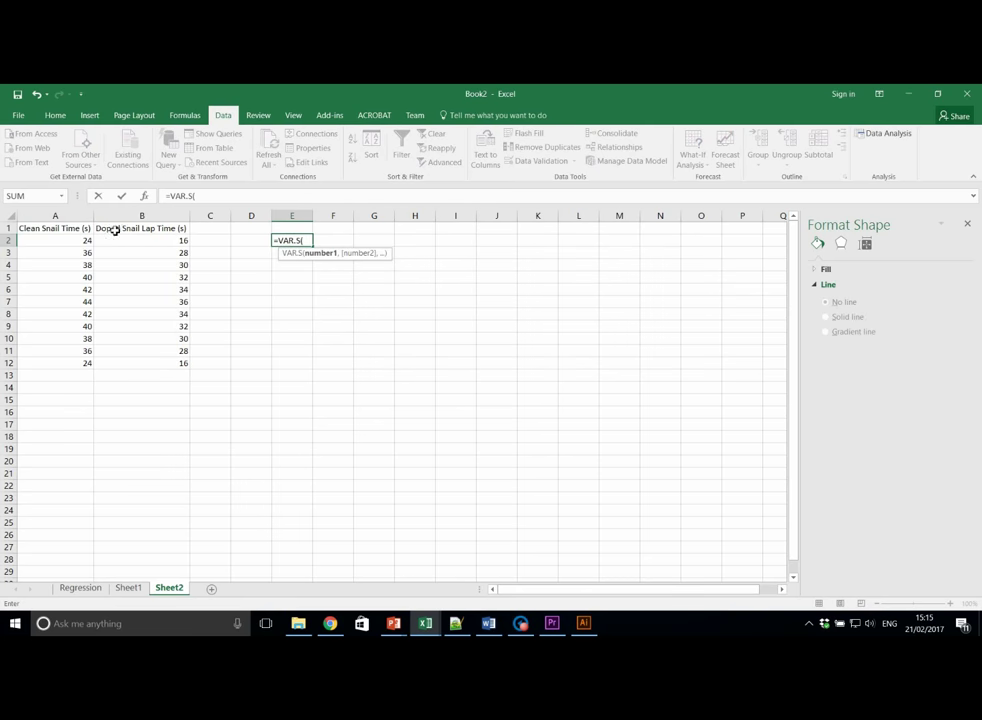
left_click(75, 241)
key("ctrl+shift+Down")
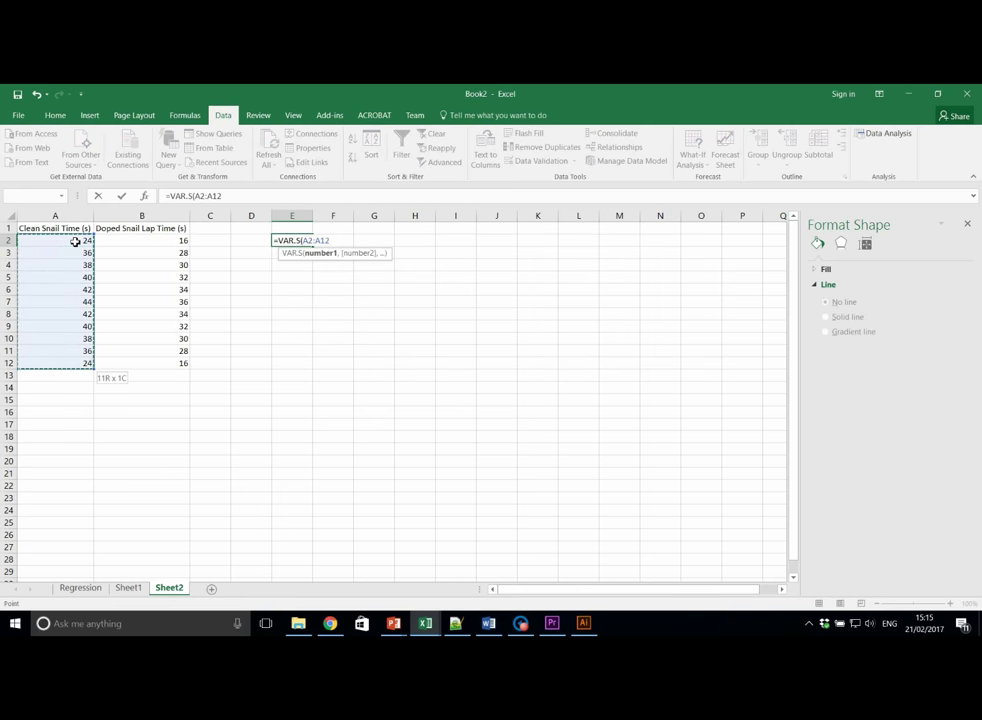
key("ctrl+Return")
key("Return")
Step: Enter =VAR.S(B2:B12) in E3 for the second column's variance
type("=VAR")
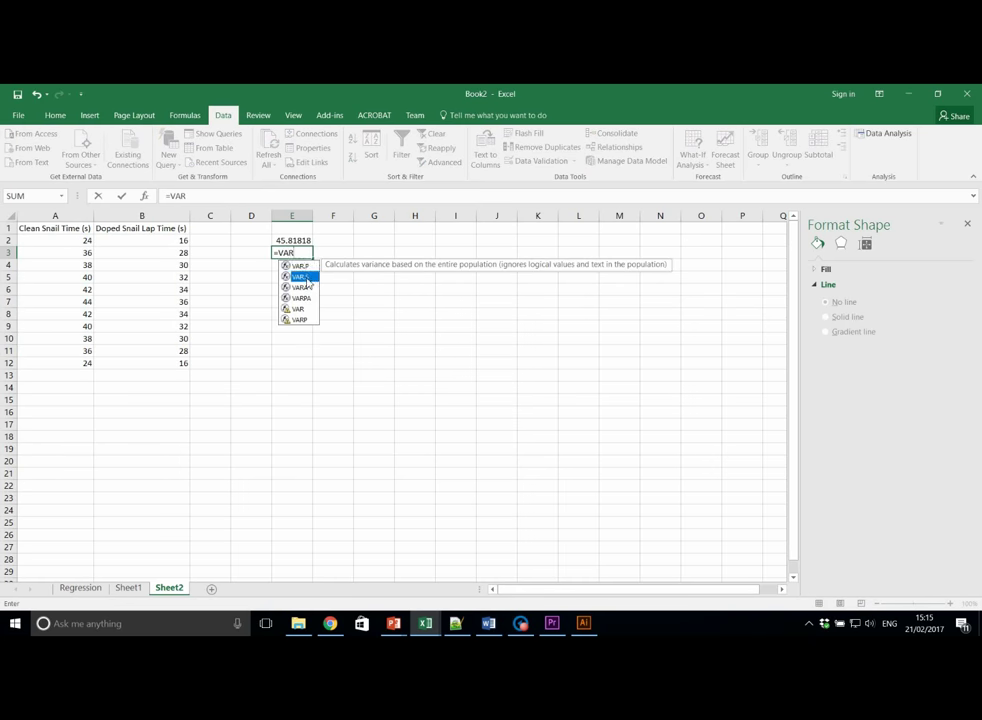
double_click(300, 276)
left_click(142, 246)
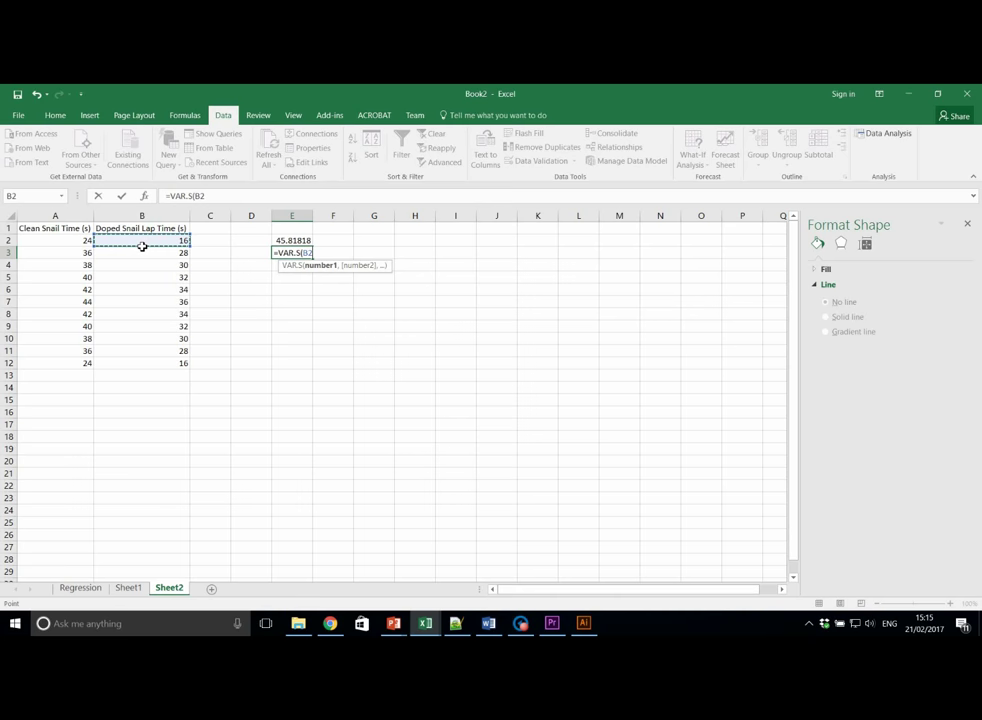
key("ctrl+shift+Down")
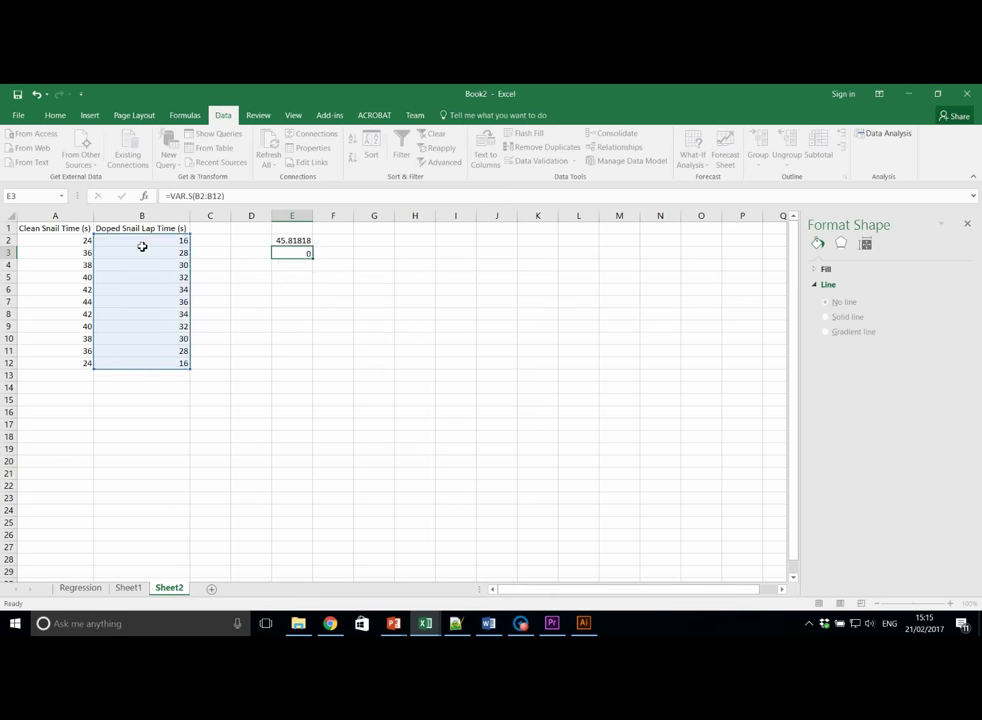
key("Return")
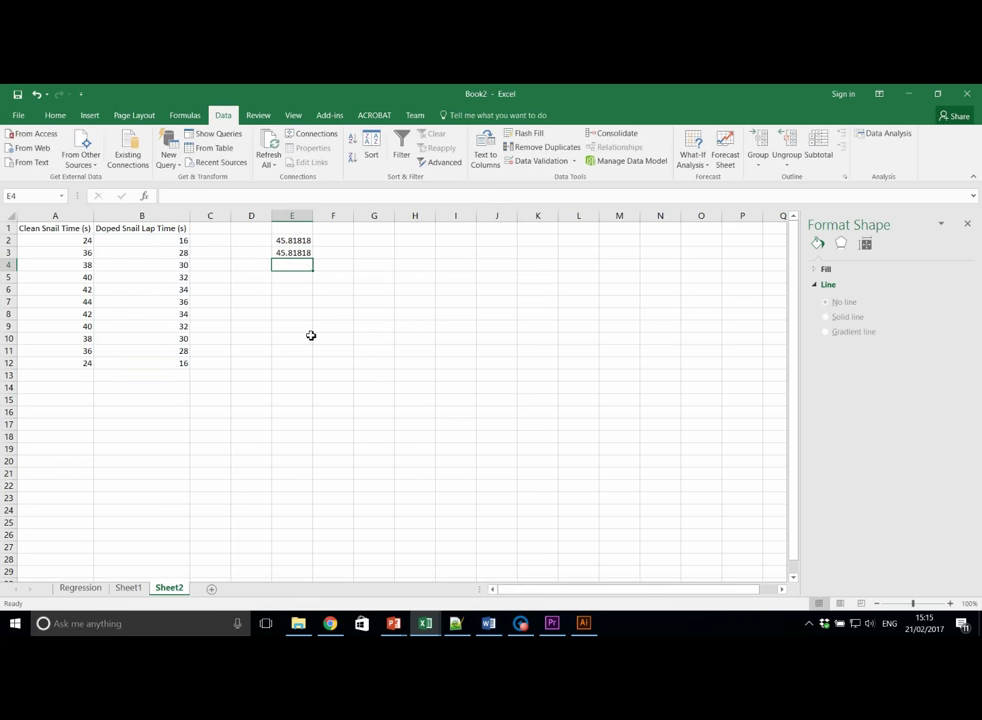
Step: Open Data Analysis and select t-Test: Two-Sample Assuming Equal Variances
left_click(886, 133)
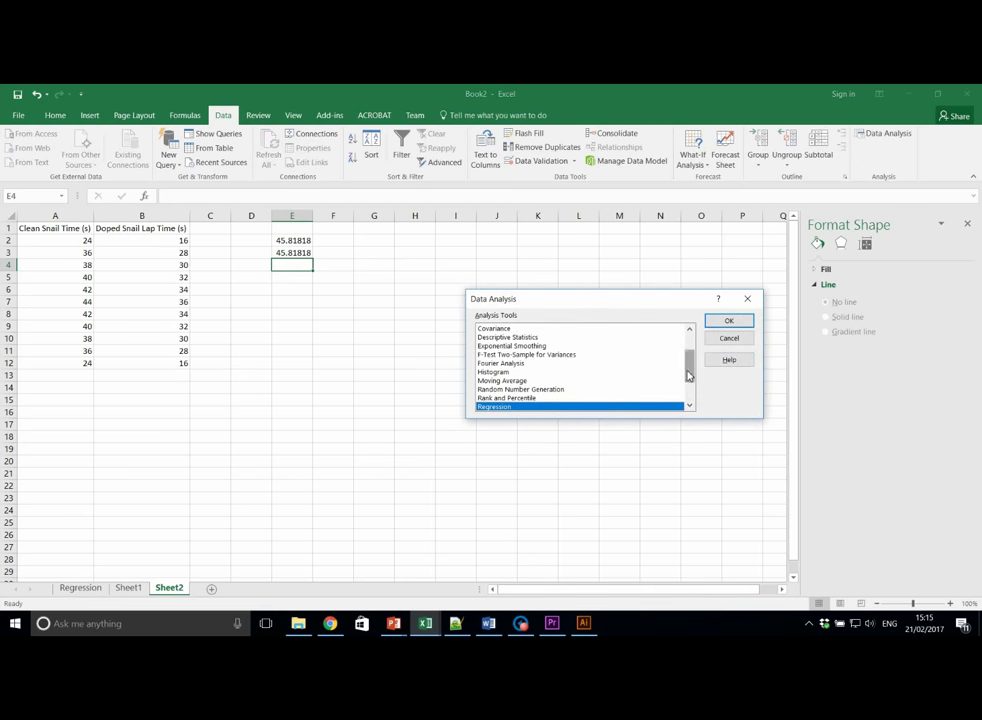
left_click_drag(689, 370, 686, 421)
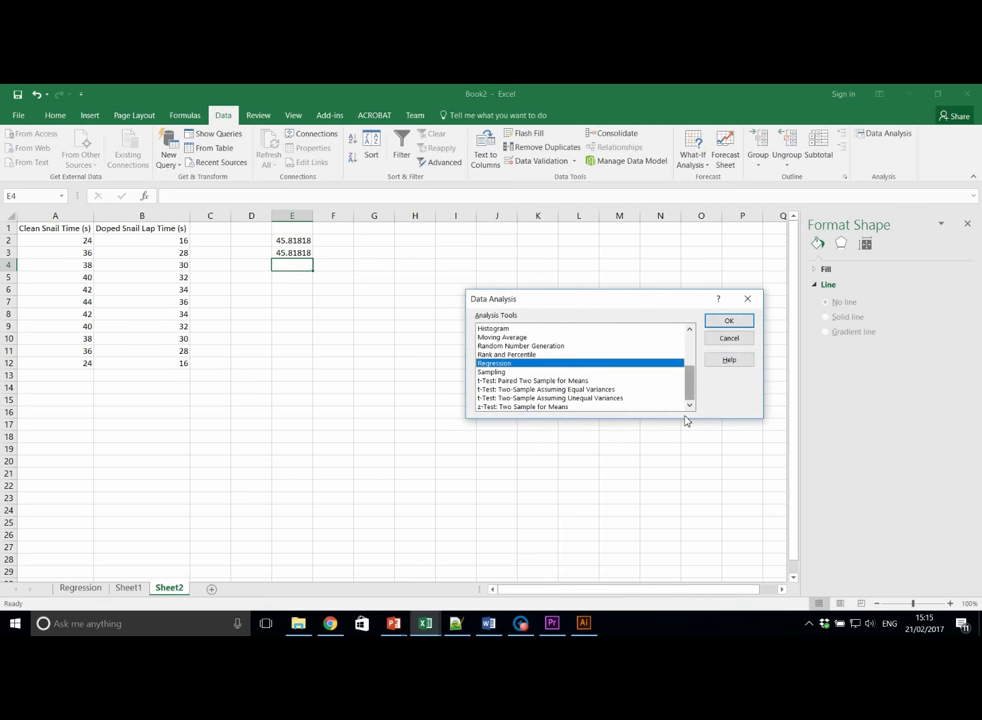
left_click(572, 389)
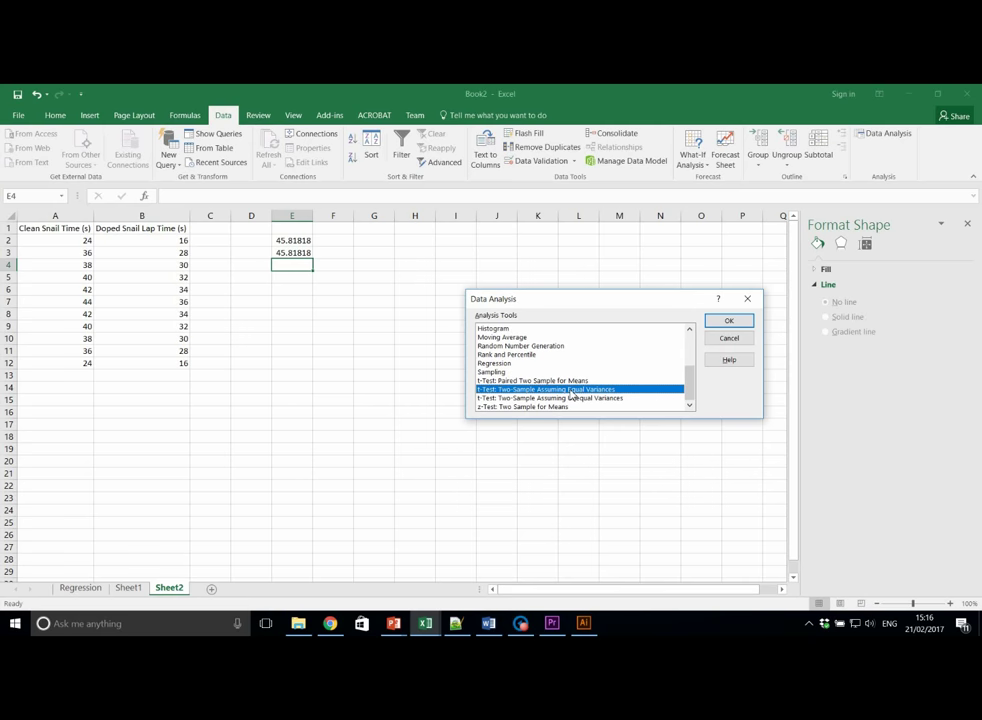
Step: Open the t-test settings and set Variable 1 Range to $A$2:$A$12
double_click(572, 393)
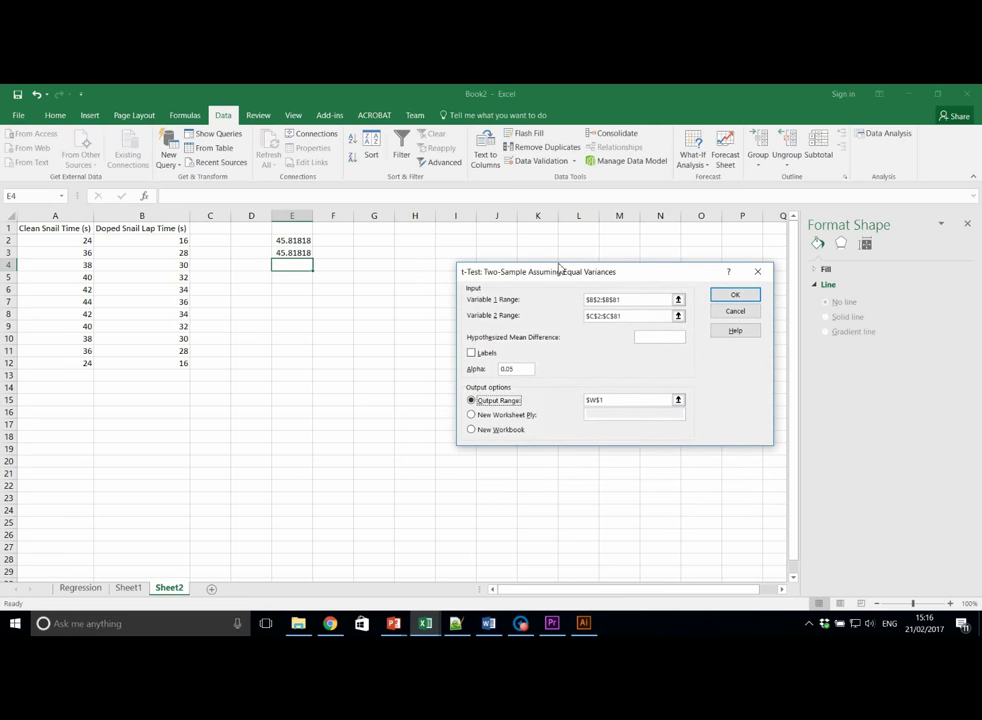
scroll(560, 268, "down", 1)
left_click_drag(630, 299, 478, 292)
key("BackSpace")
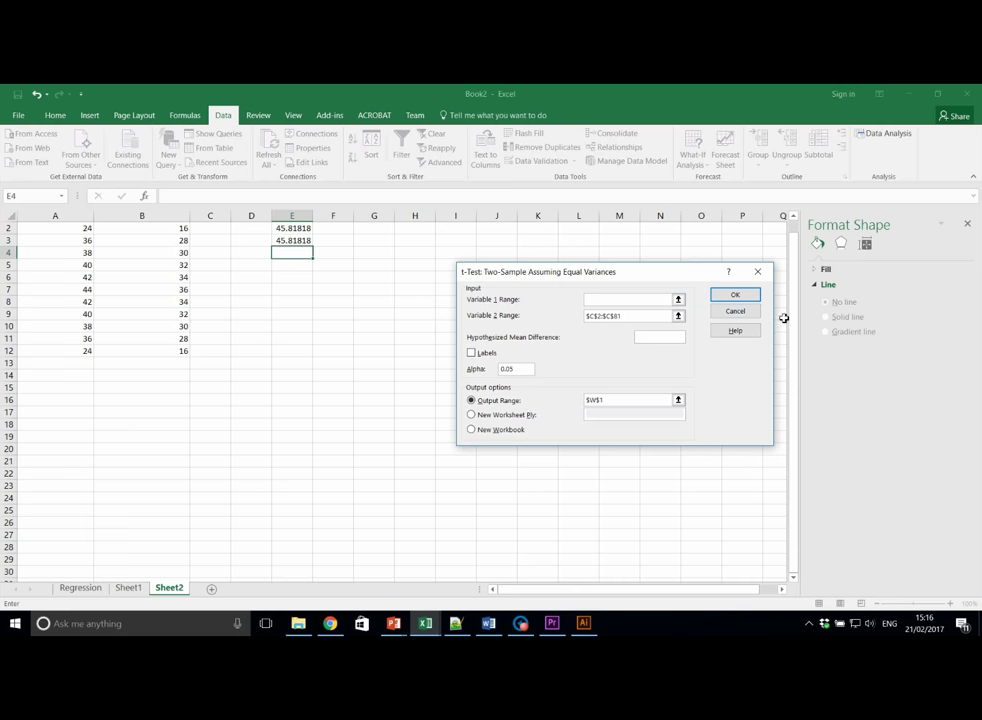
scroll(140, 280, "up", 1)
left_click(83, 243)
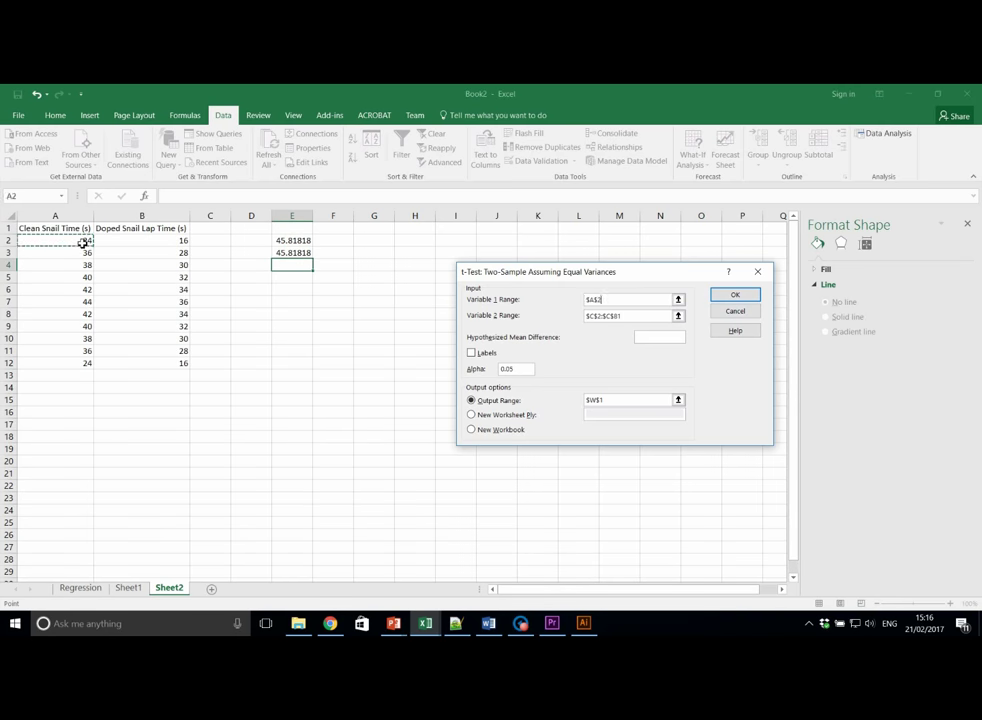
left_click_drag(83, 243, 88, 364)
Step: Set Variable 2 Range to $B$2:$B$12 and the Output Range to $G$1
left_click_drag(622, 316, 565, 318)
key("BackSpace")
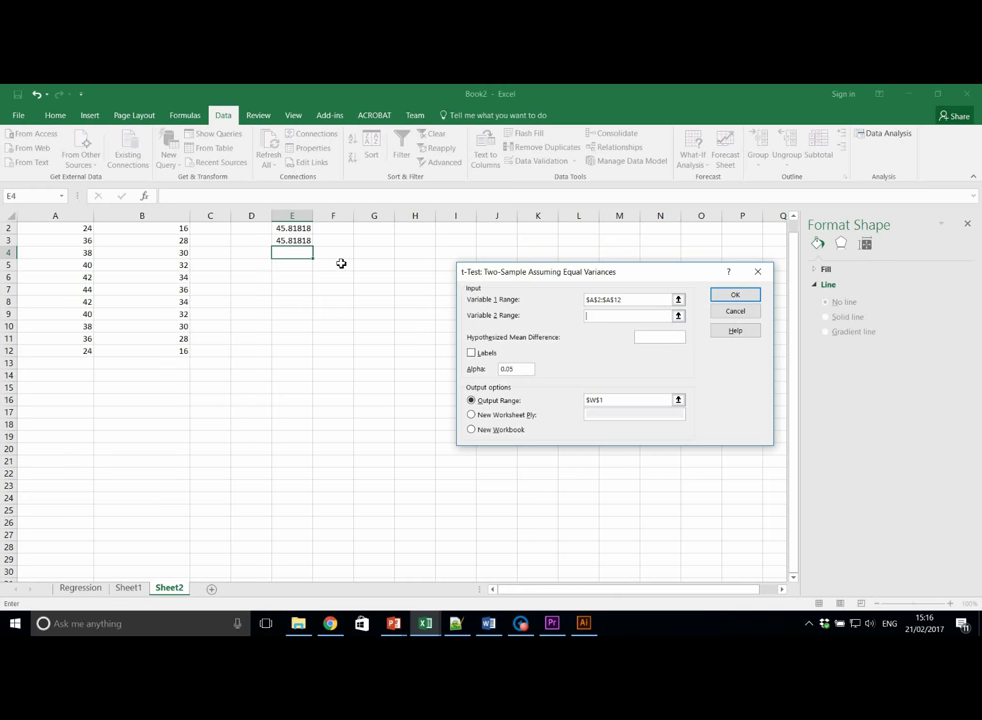
scroll(290, 262, "up", 1)
left_click_drag(185, 242, 178, 362)
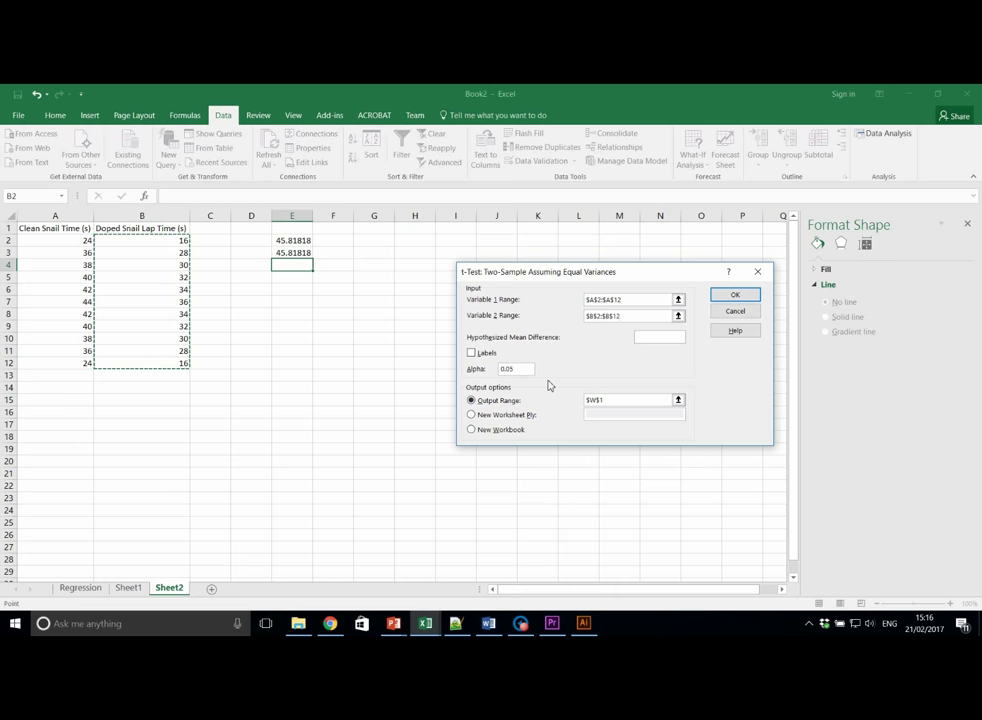
left_click(655, 344)
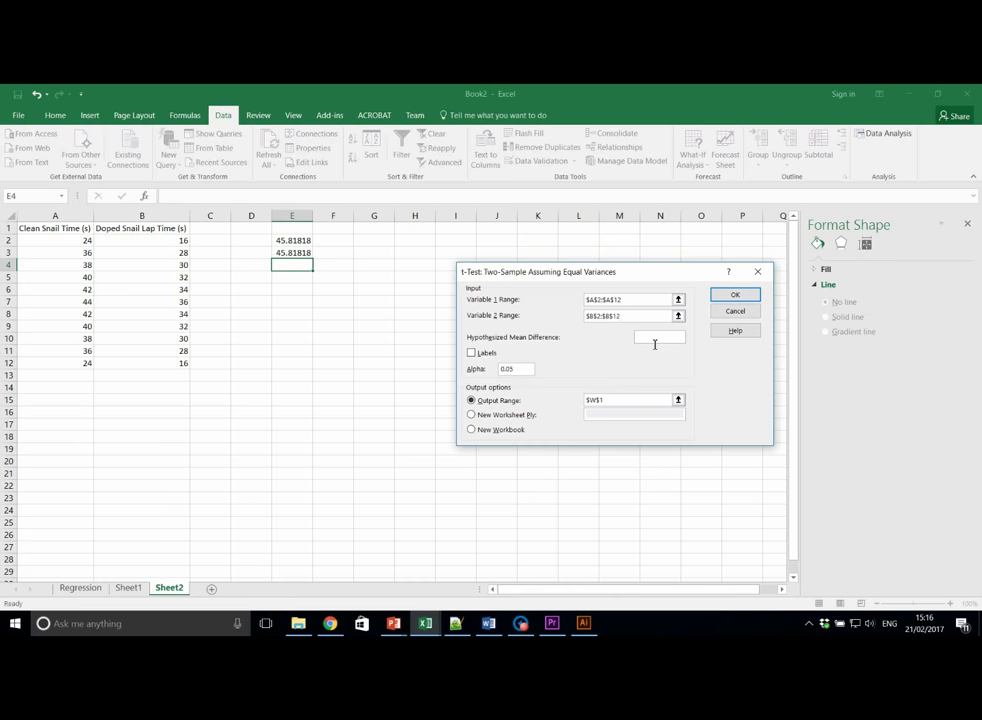
left_click(608, 401)
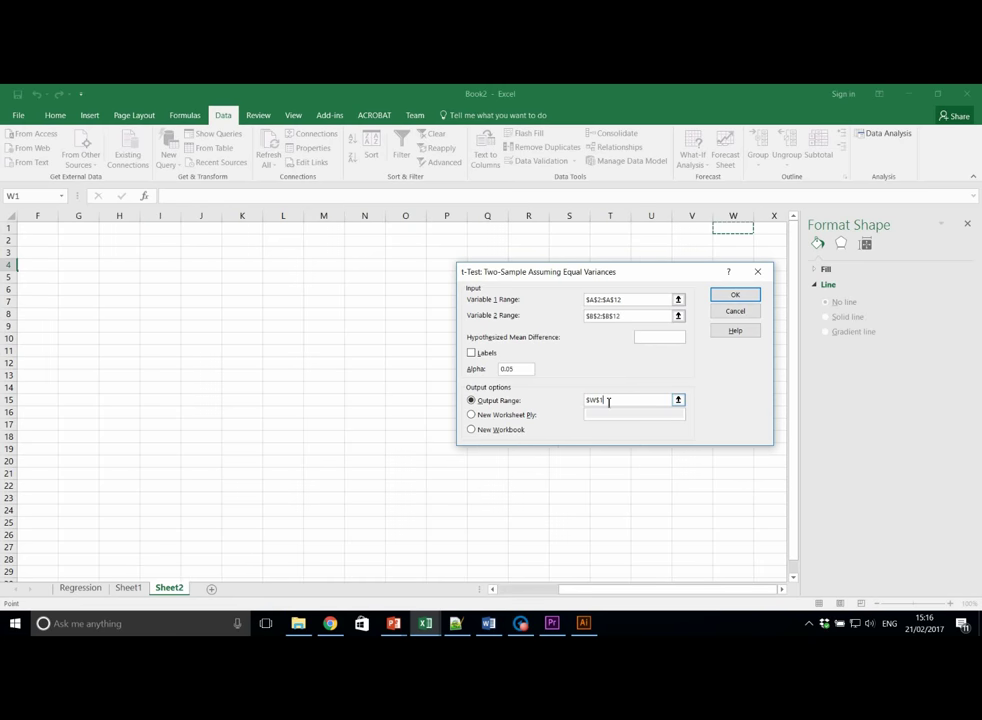
left_click(497, 593)
left_click(497, 593)
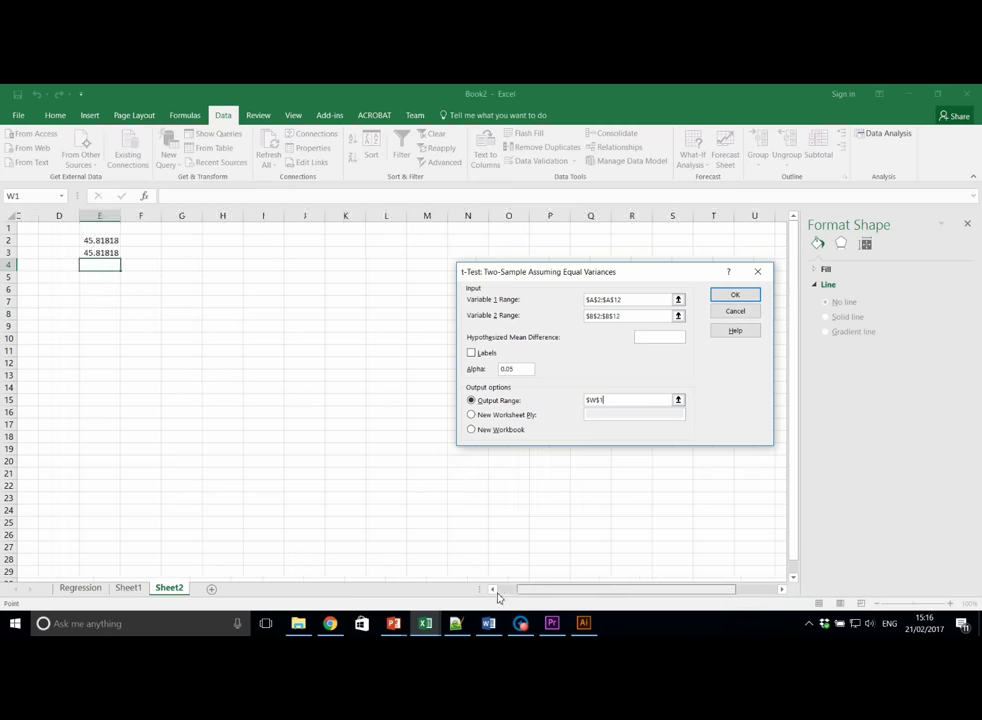
left_click(497, 593)
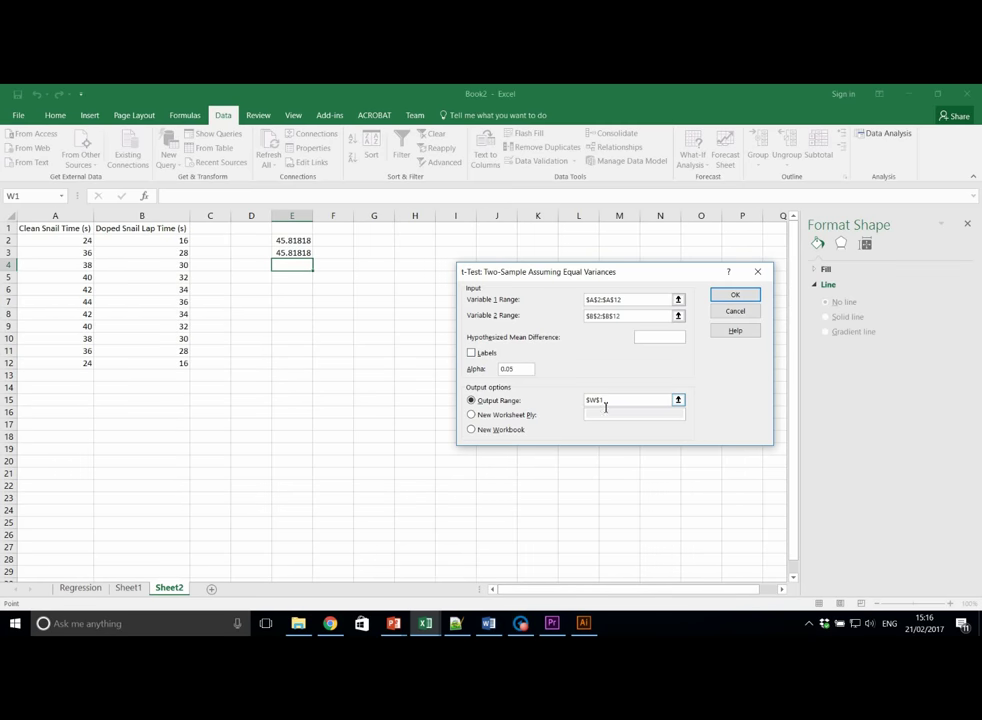
key("BackSpace")
key("BackSpace")
key("BackSpace")
key("BackSpace")
type("$G$1")
Step: Run the t-test into G1:I14, widen column G for its labels, and select the t Stat row
left_click(755, 295)
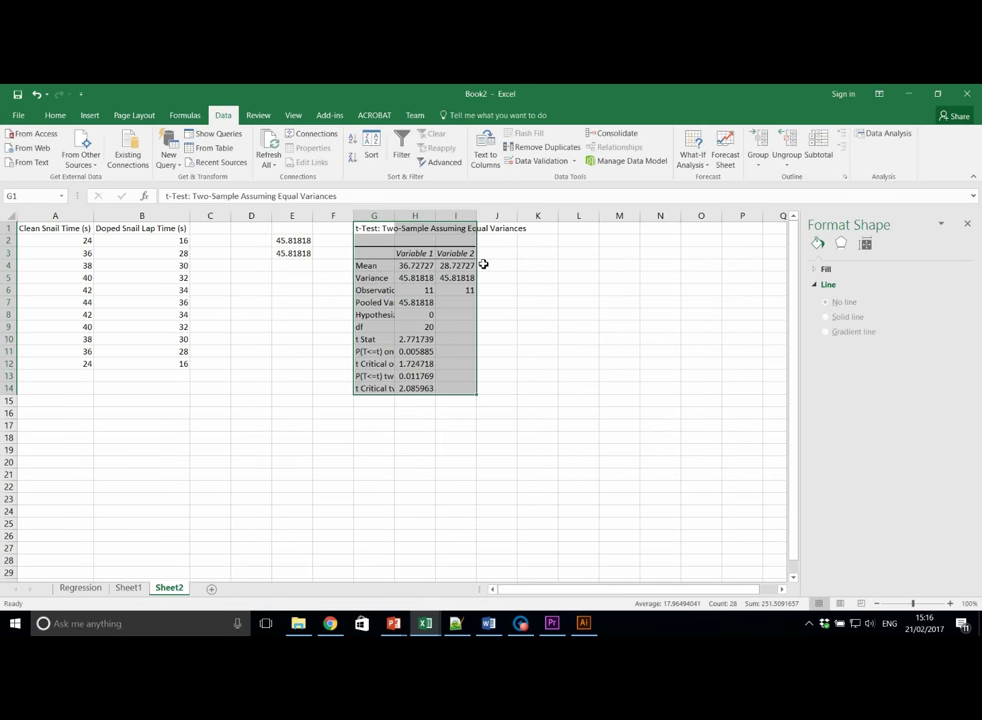
left_click_drag(394, 216, 487, 220)
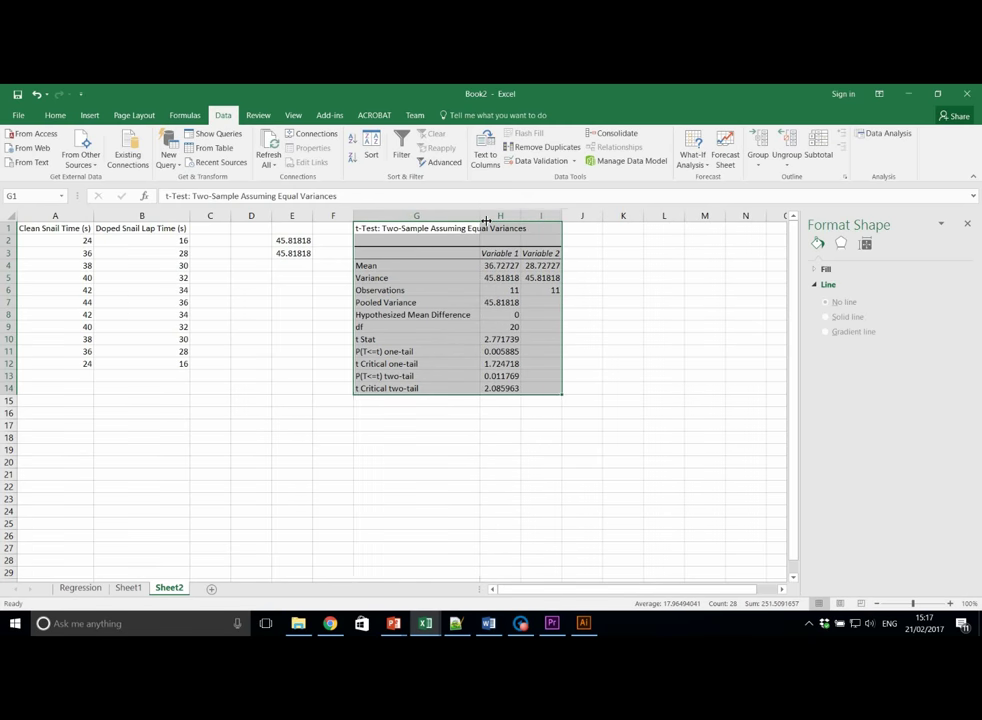
left_click(621, 426)
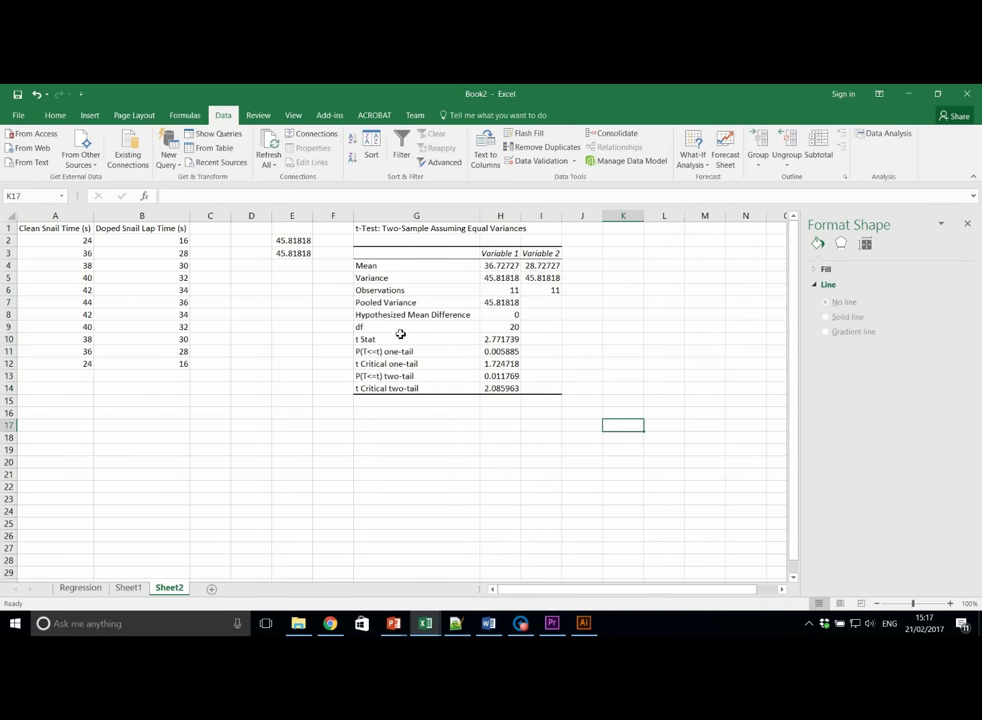
left_click_drag(401, 340, 540, 343)
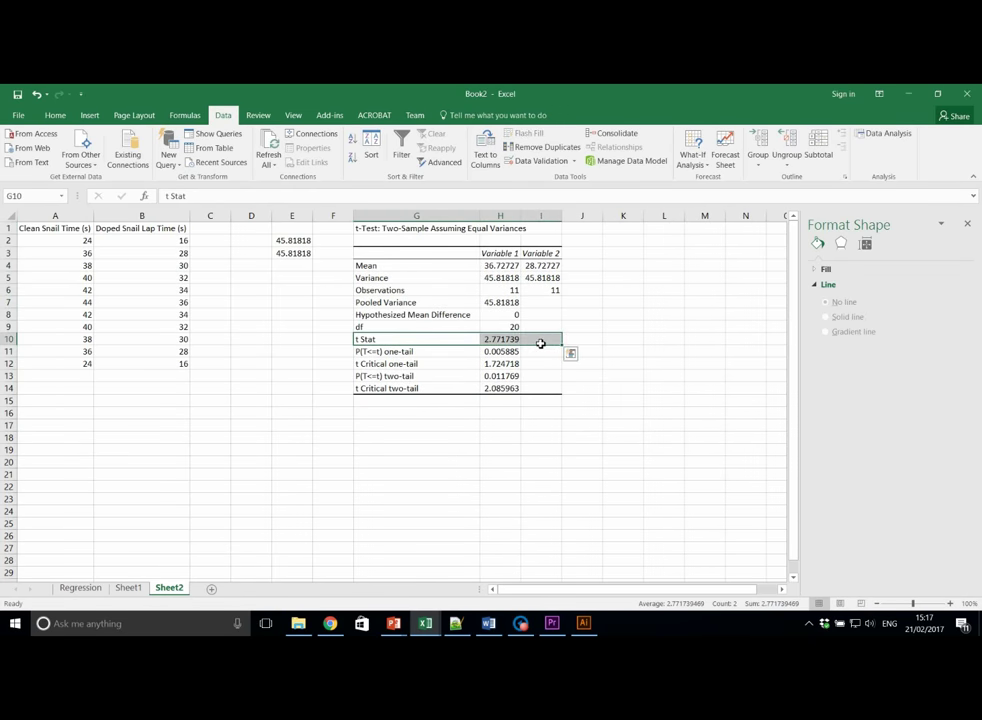
Step: Fill the t Stat row of the results with yellow
left_click(55, 115)
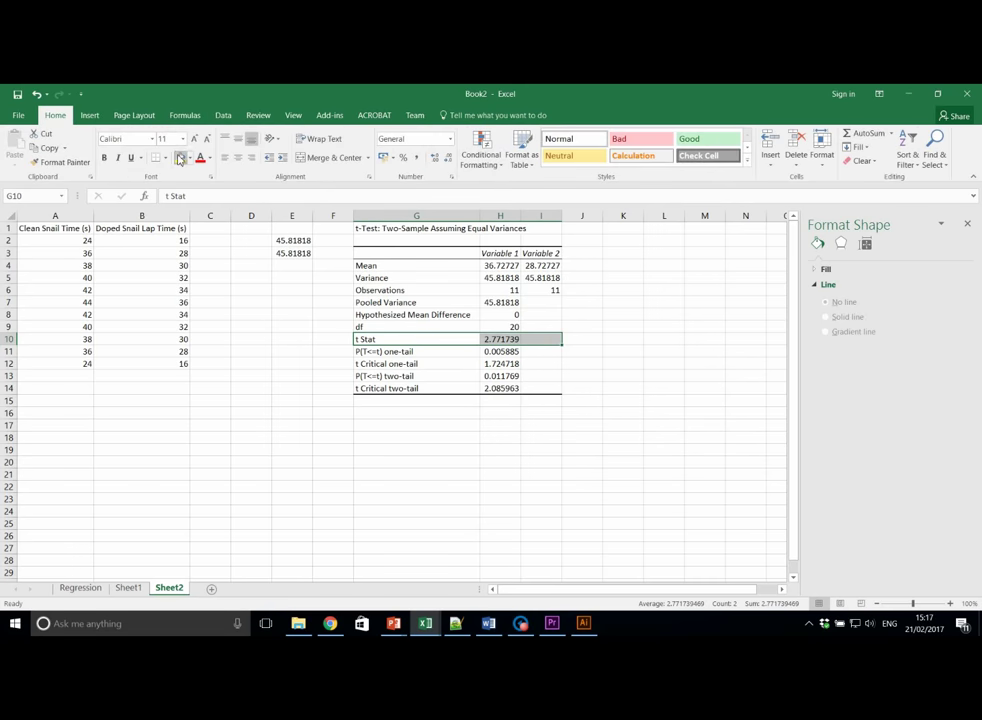
left_click(180, 158)
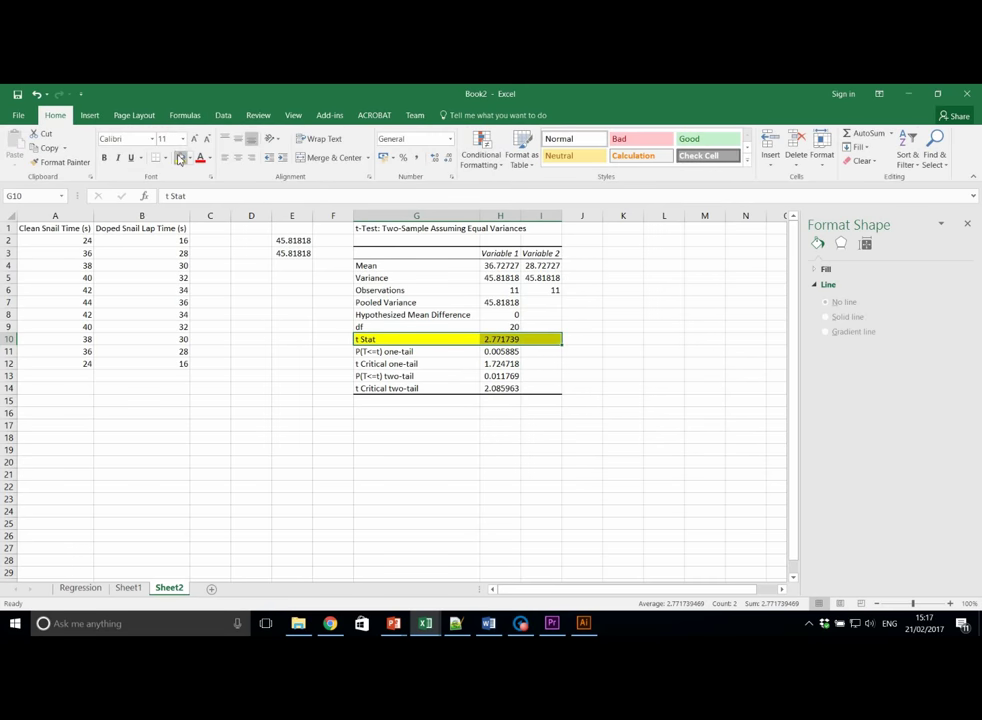
left_click(537, 502)
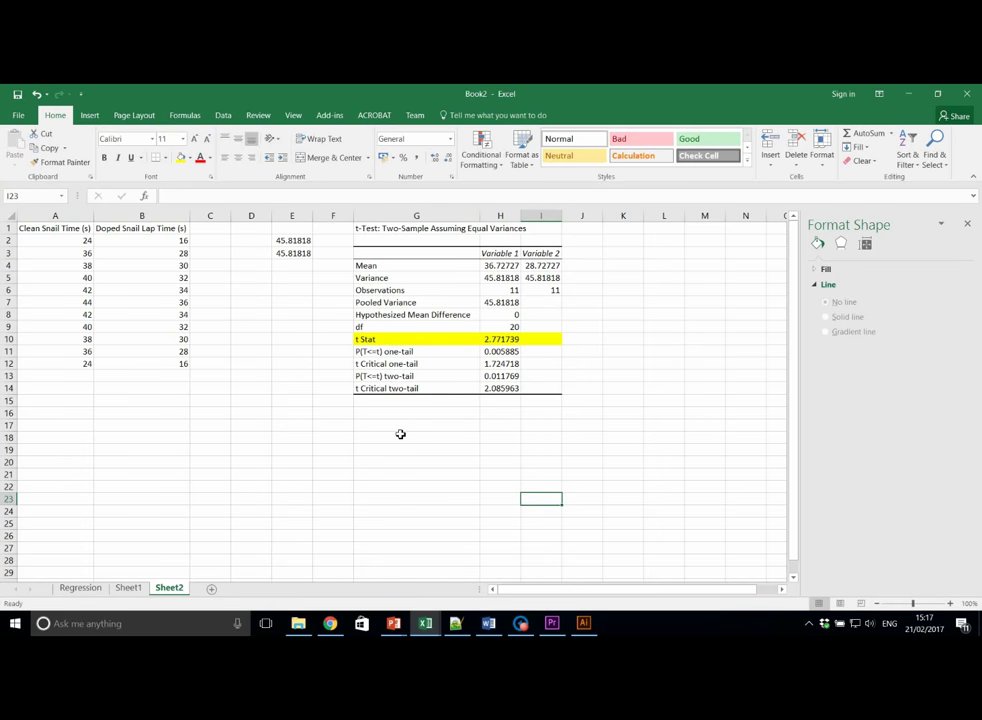
Step: Point out the t Critical one-tail, t Critical two-tail and two-tail P rows
left_click_drag(384, 366, 505, 366)
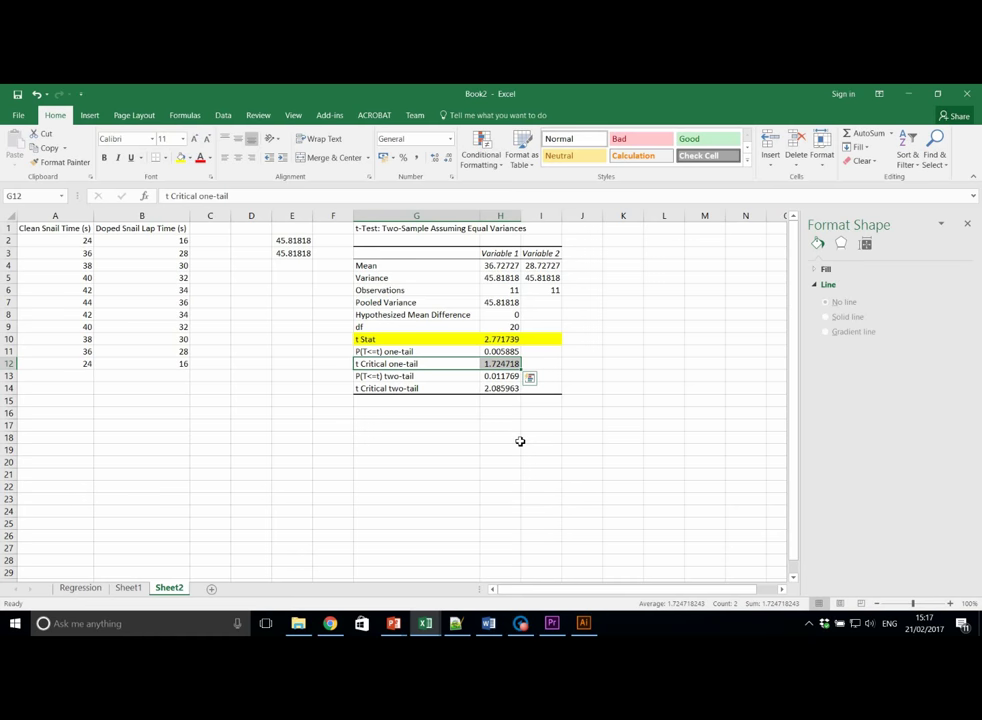
left_click_drag(420, 390, 500, 390)
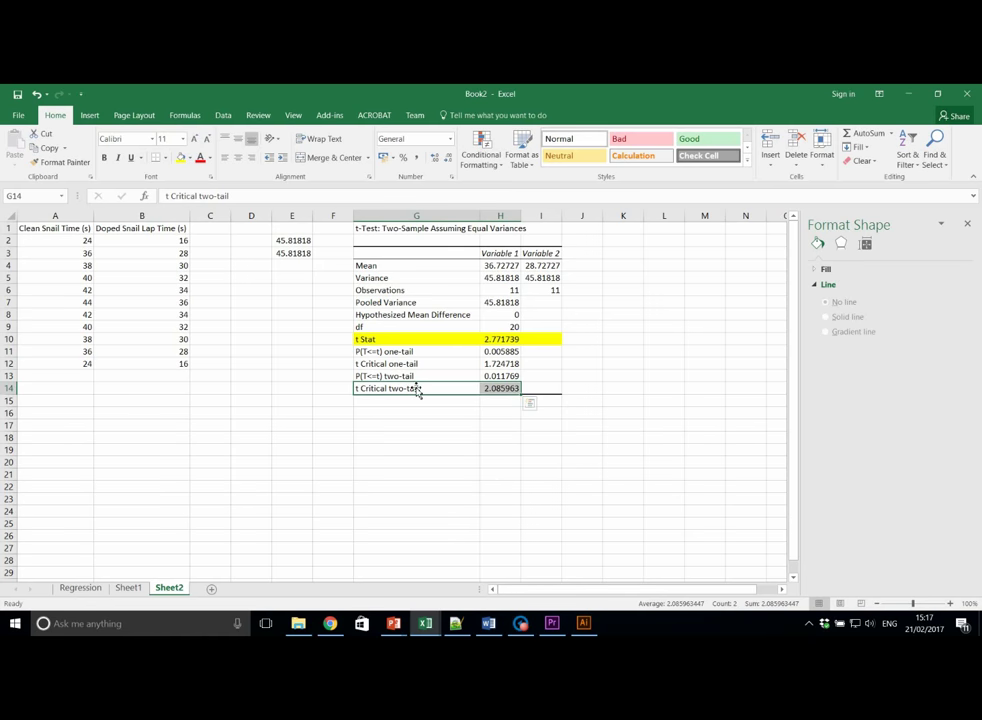
left_click_drag(412, 377, 510, 354)
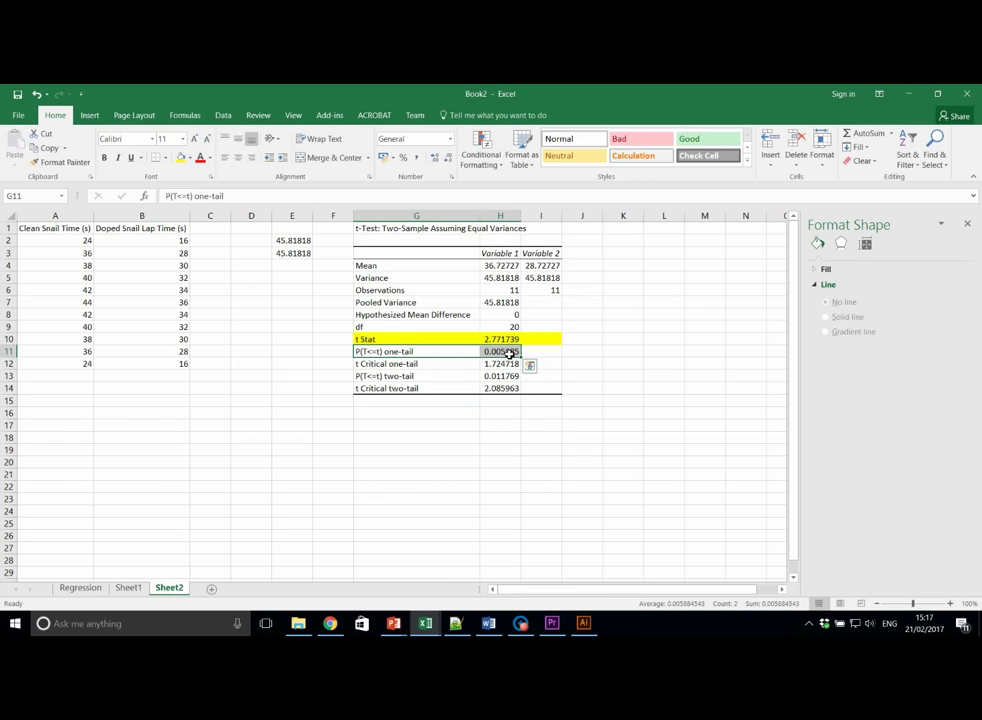
left_click(409, 464)
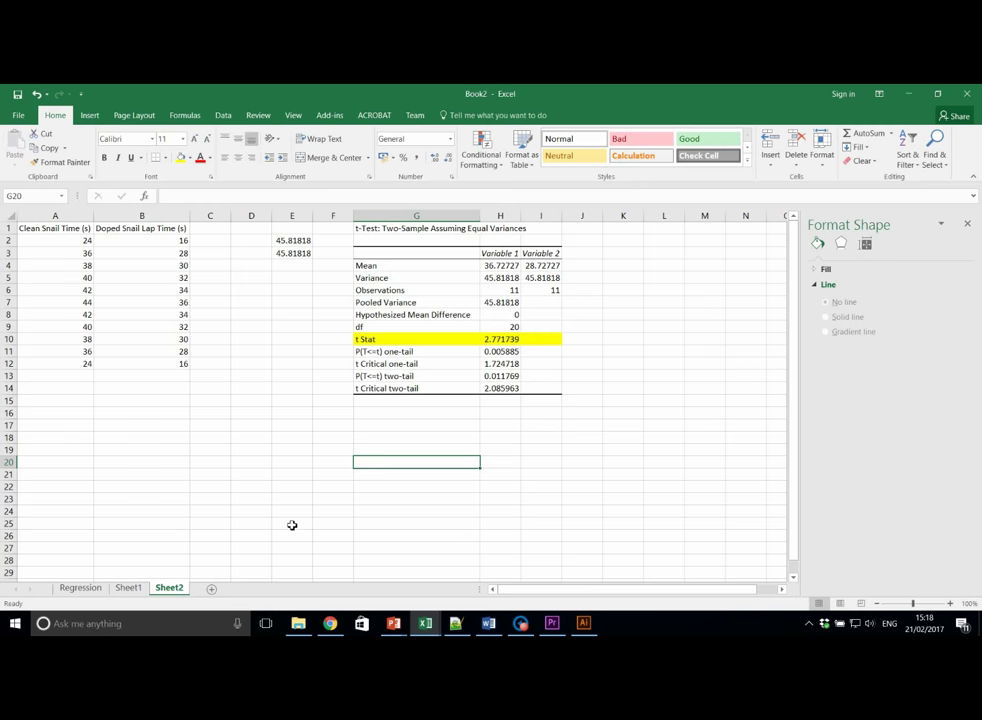
Step: Add Sheet3 and start a From Text import of river_data from Practical 3
left_click(211, 589)
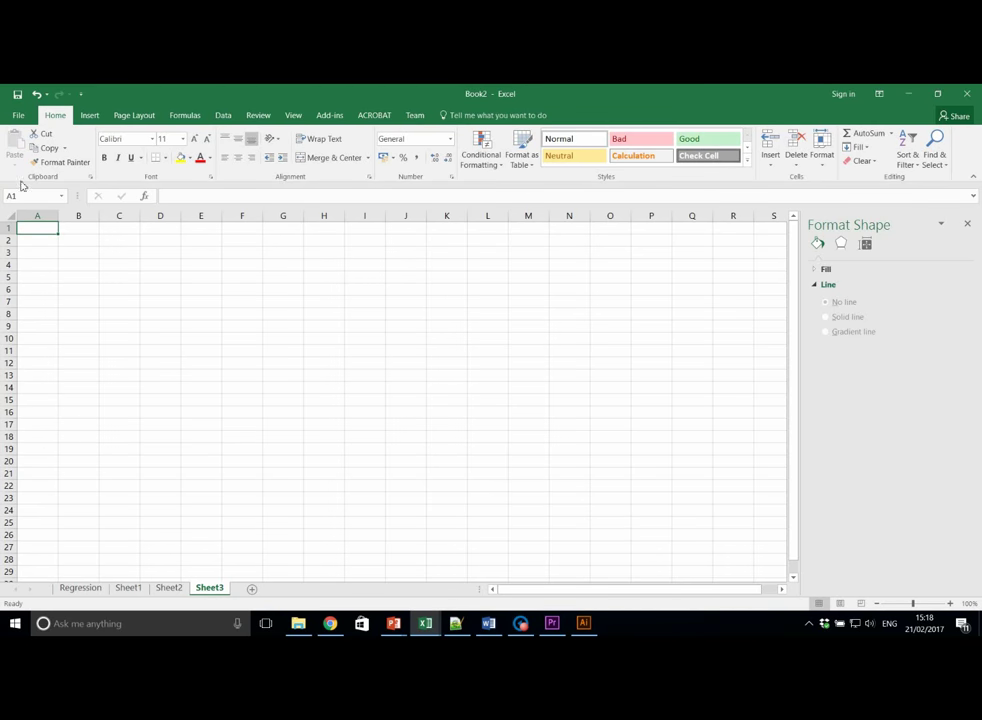
left_click(222, 115)
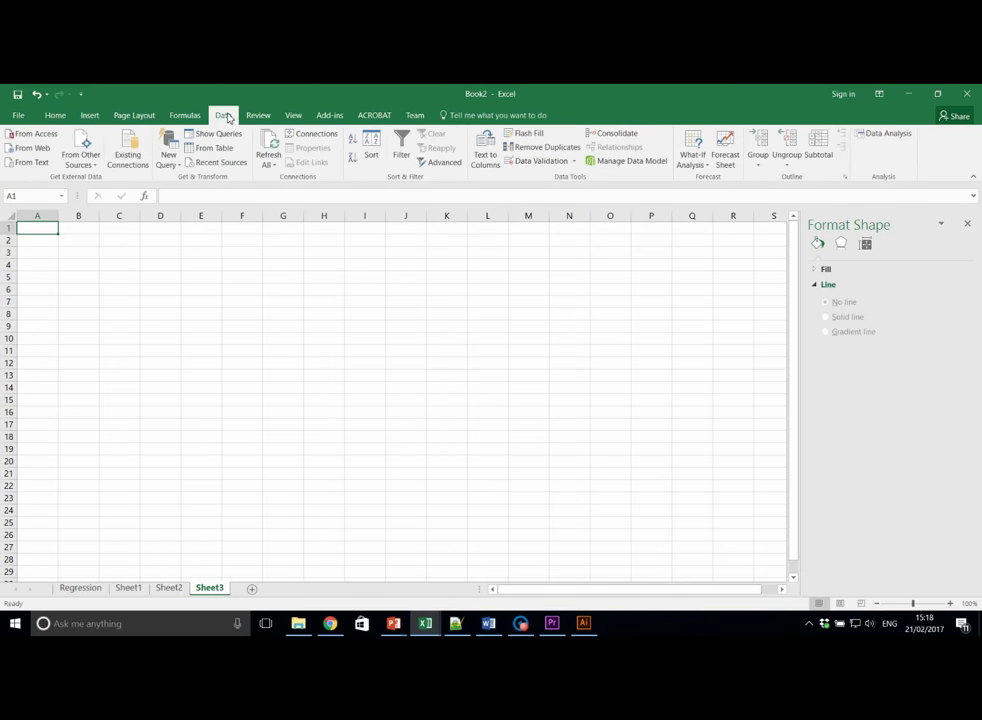
left_click(38, 163)
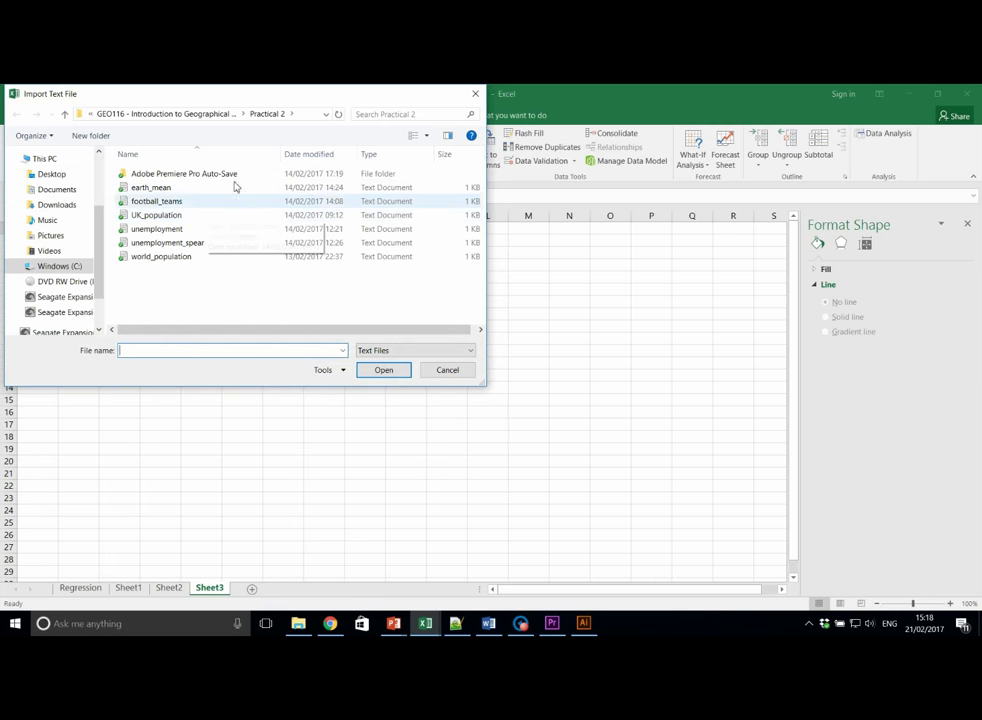
left_click(243, 115)
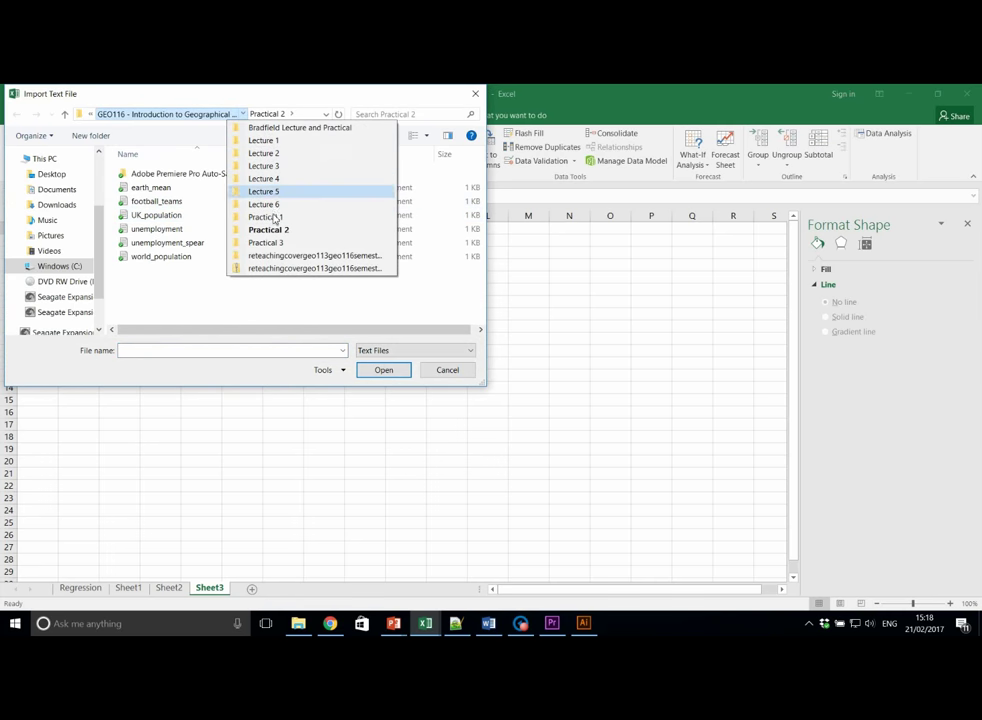
left_click(278, 243)
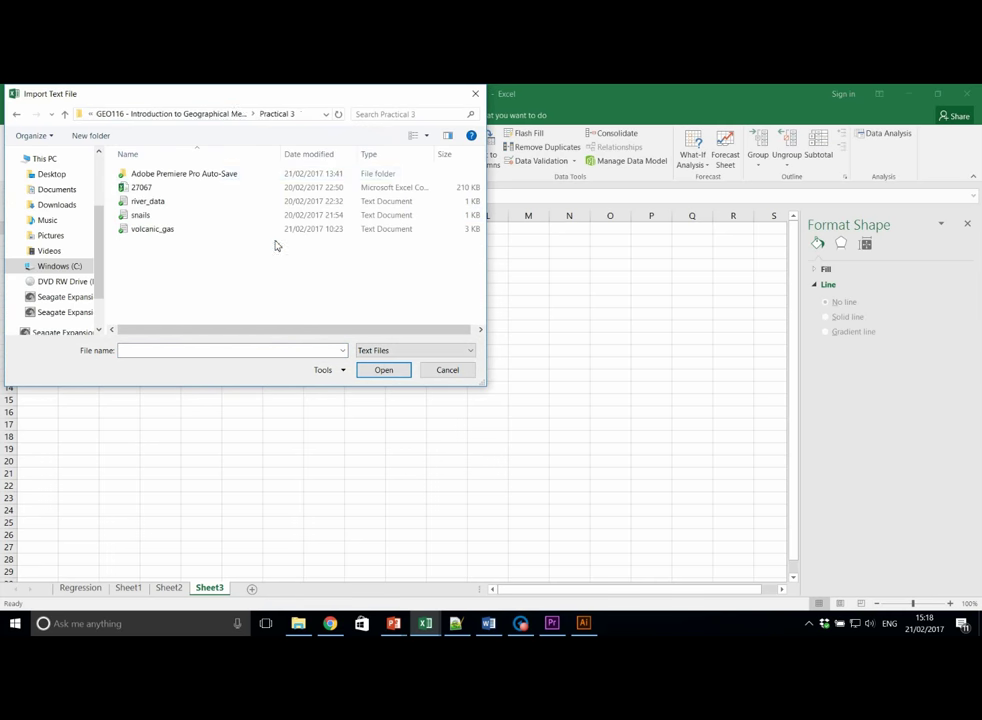
left_click(176, 203)
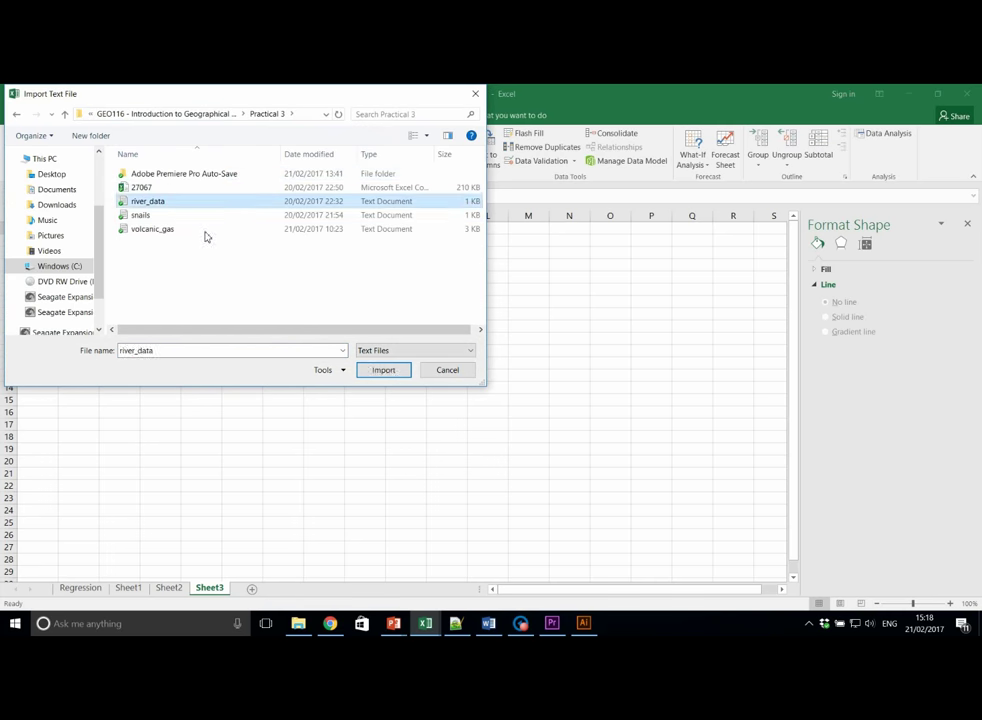
left_click(397, 375)
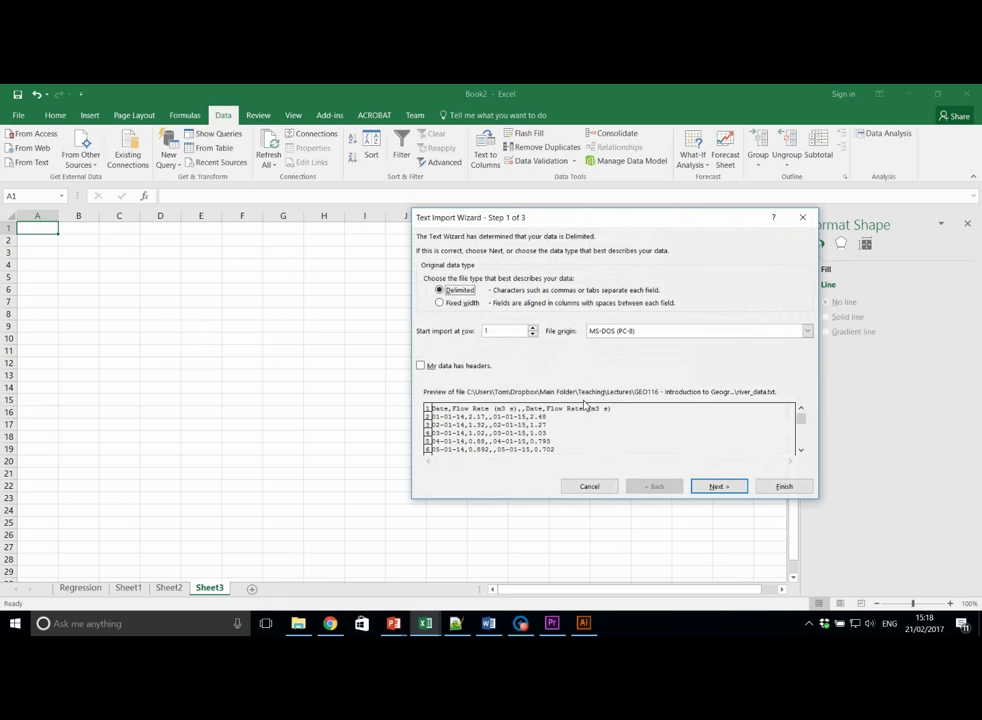
Step: Import river_data with headers and comma delimiters (no tab) onto Sheet3
left_click(461, 366)
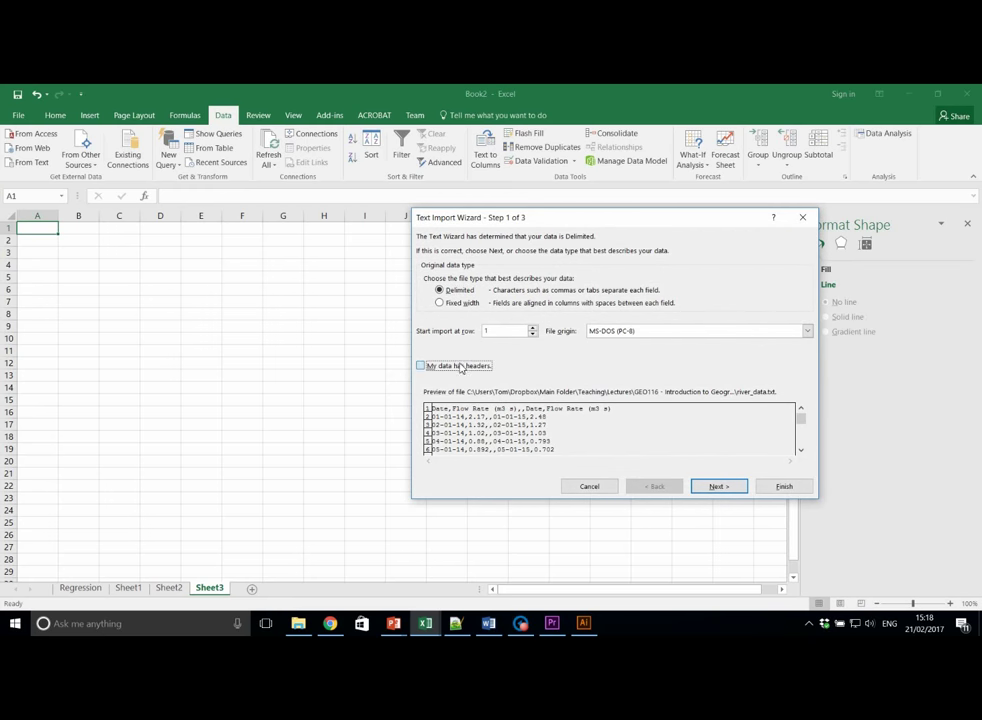
left_click(716, 487)
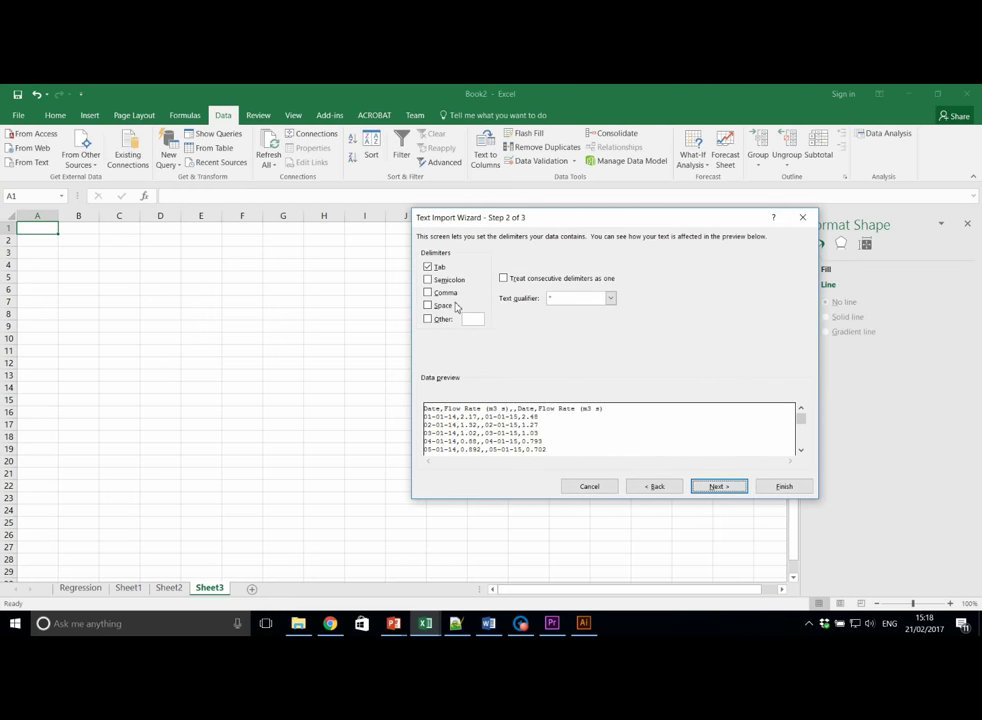
left_click(428, 292)
left_click(428, 267)
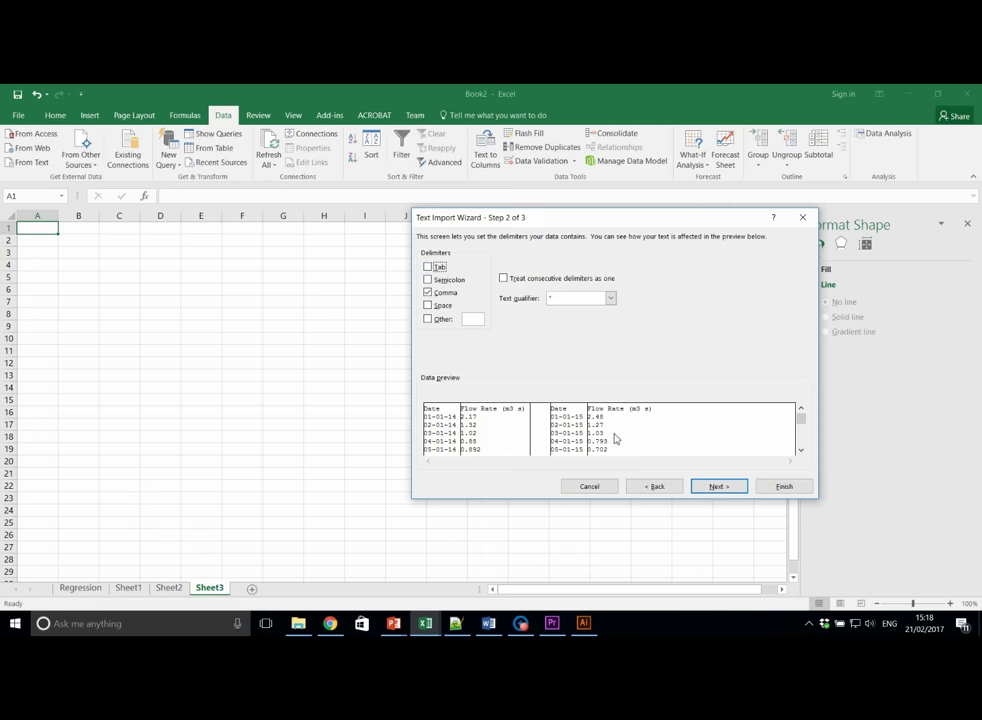
left_click(719, 488)
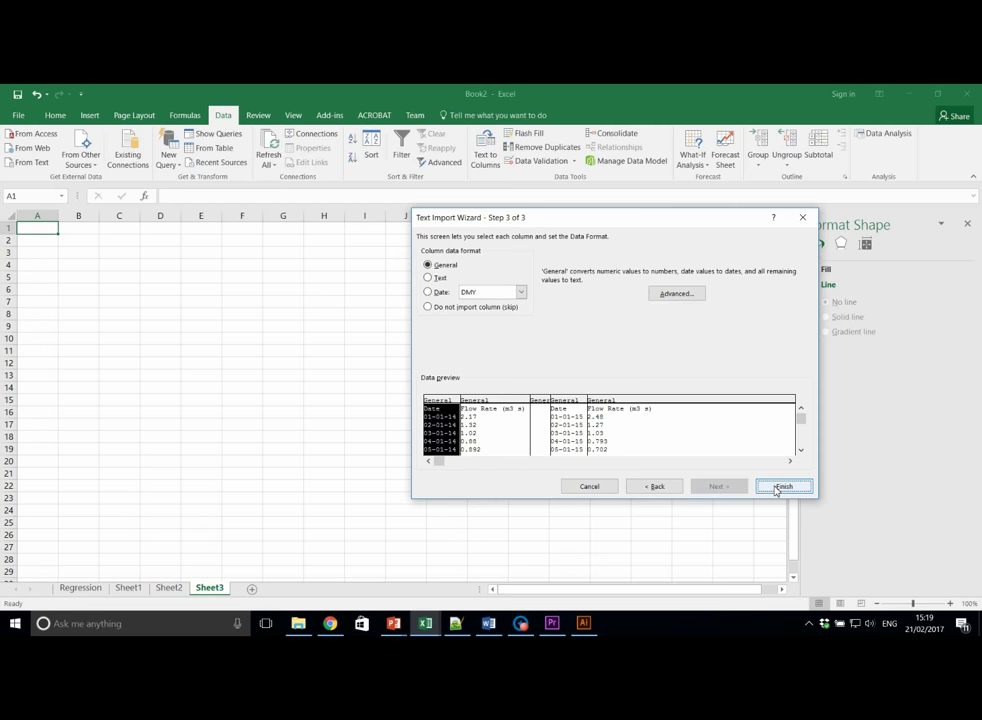
left_click(782, 487)
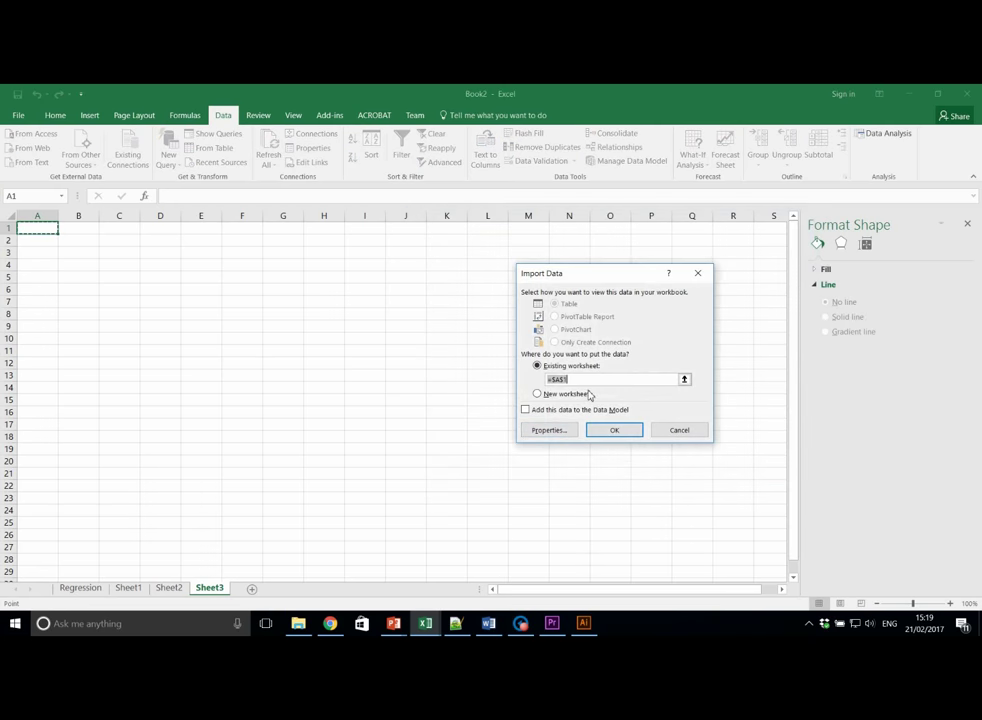
left_click(631, 440)
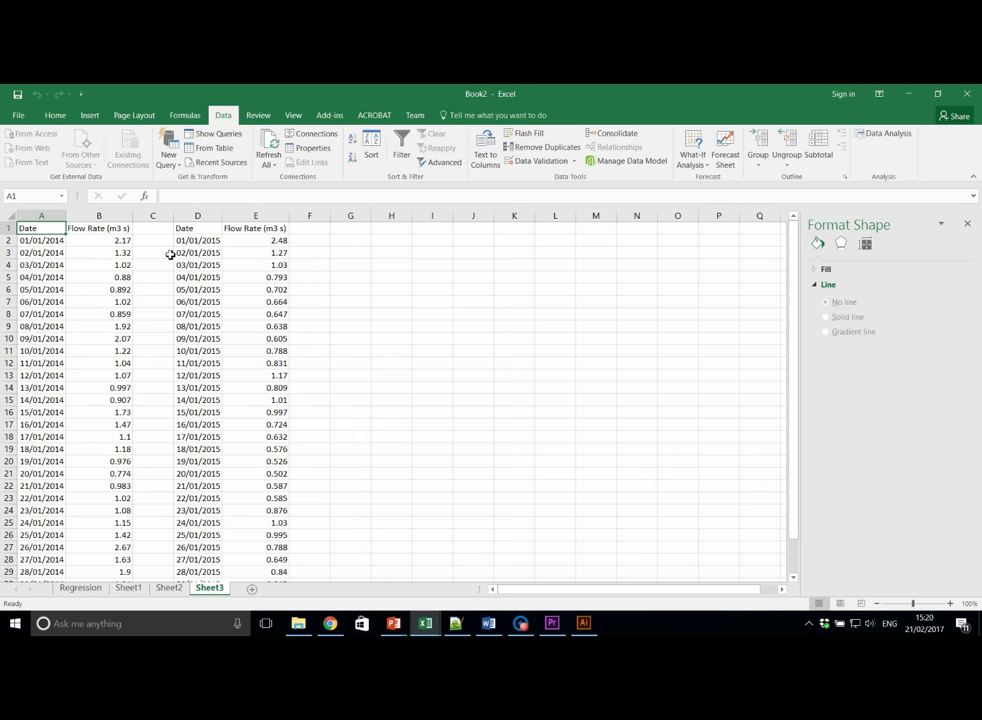
Step: Select flow columns B1:B32 and E1:E32 and insert a plain line chart
left_click(100, 229)
key("ctrl+shift+Down")
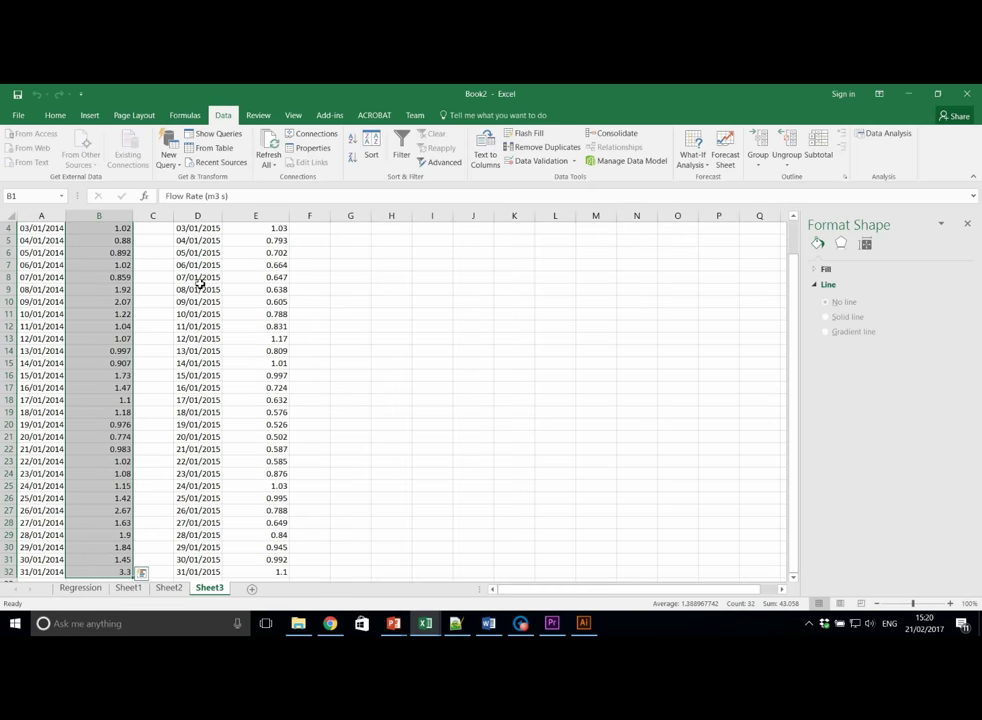
left_click_drag(797, 506, 790, 401)
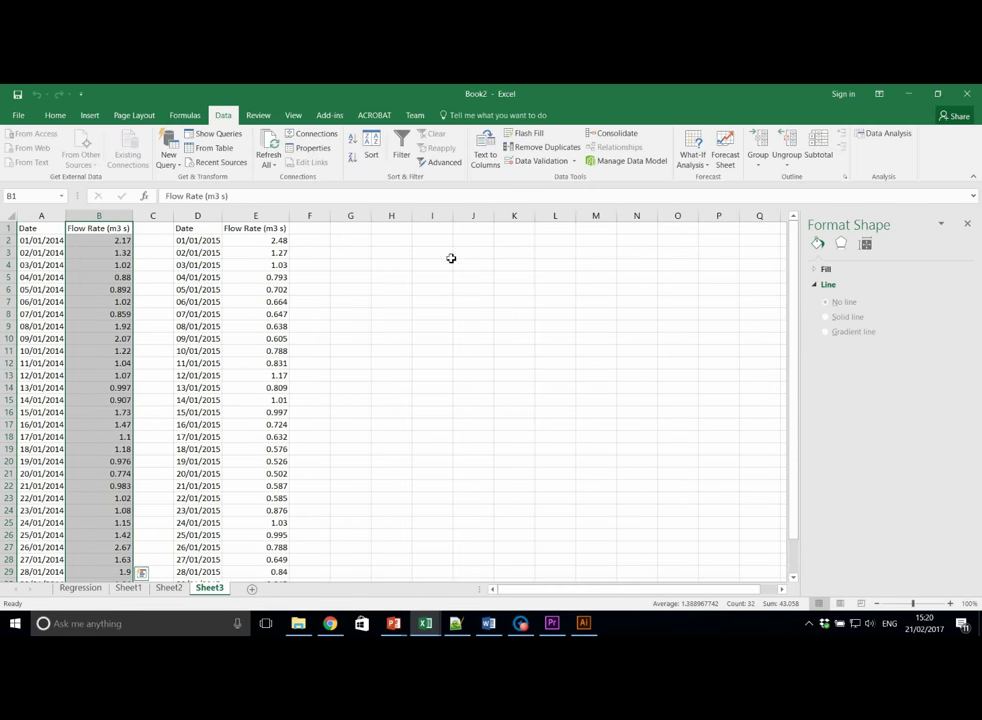
left_click(262, 228, "ctrl")
key("ctrl+shift+Down")
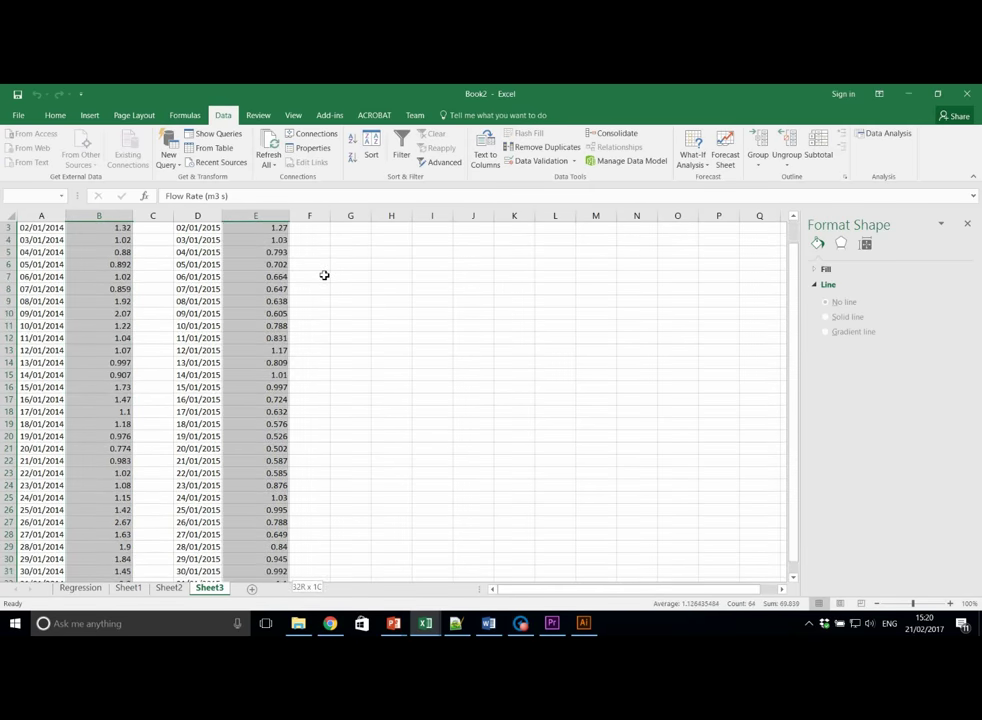
left_click_drag(793, 487, 783, 226)
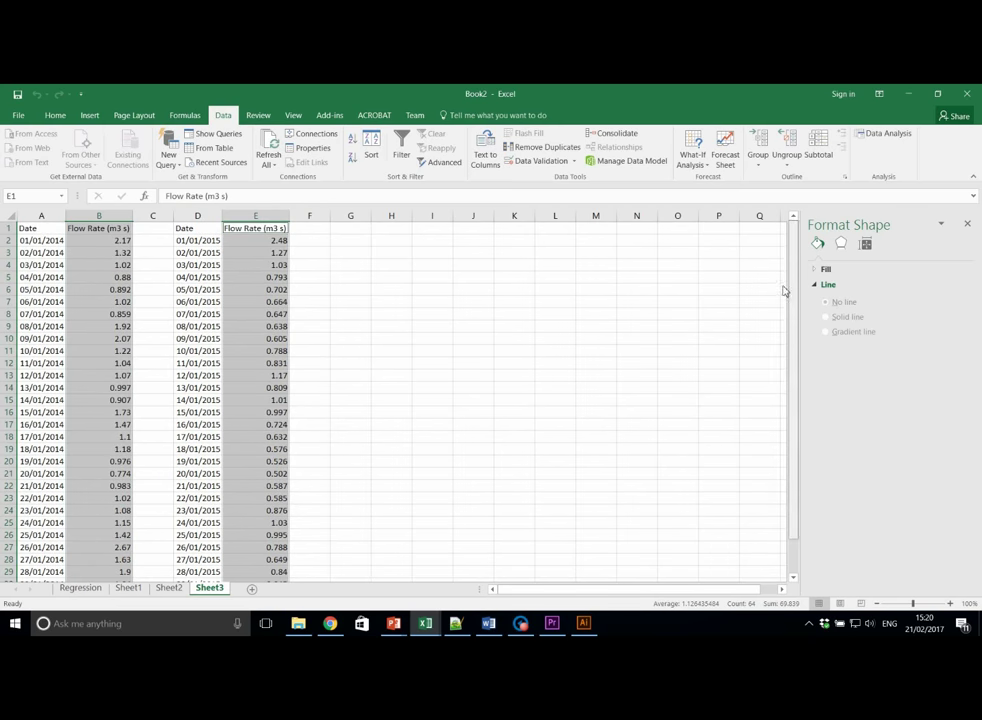
left_click(89, 115)
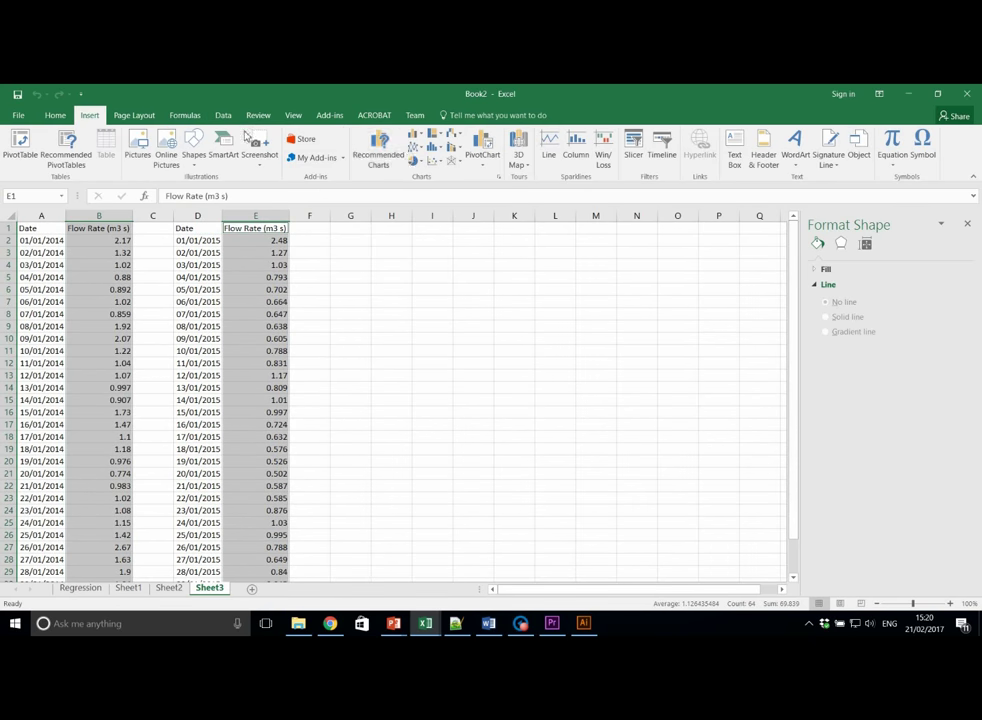
left_click(418, 147)
left_click(428, 186)
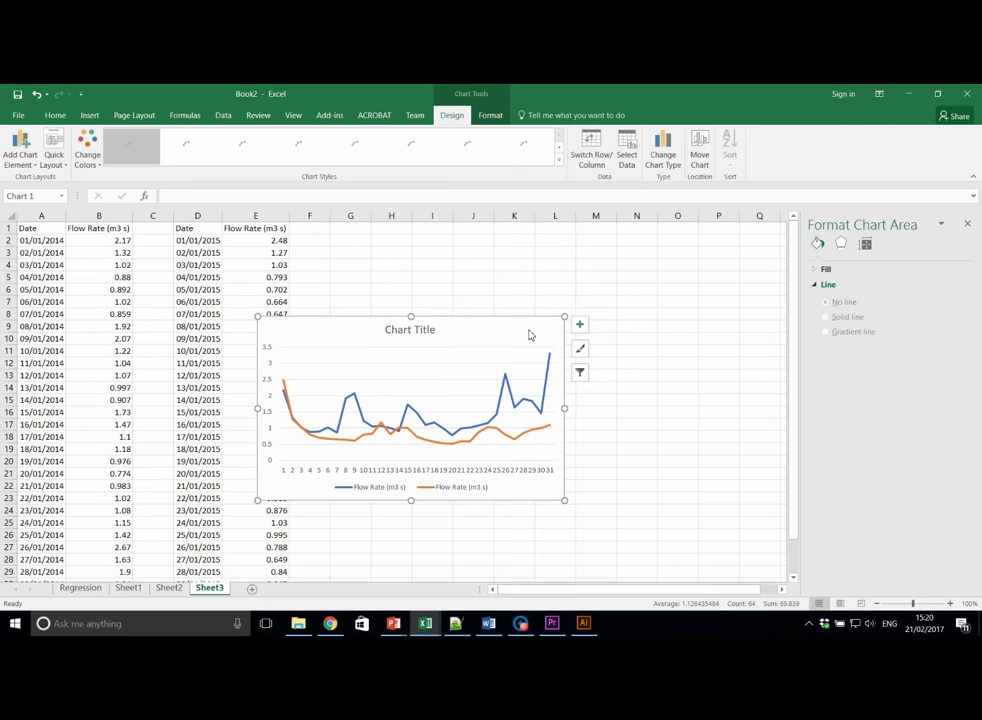
Step: Move the chart beside the data and enlarge it
left_click_drag(527, 330, 579, 285)
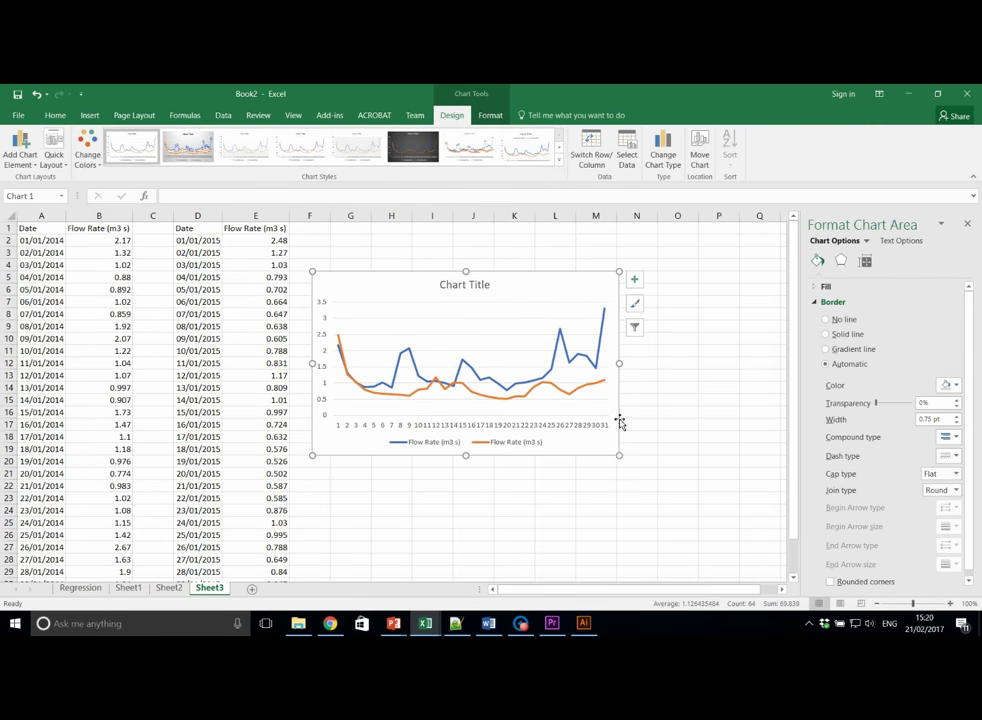
left_click_drag(620, 459, 745, 513)
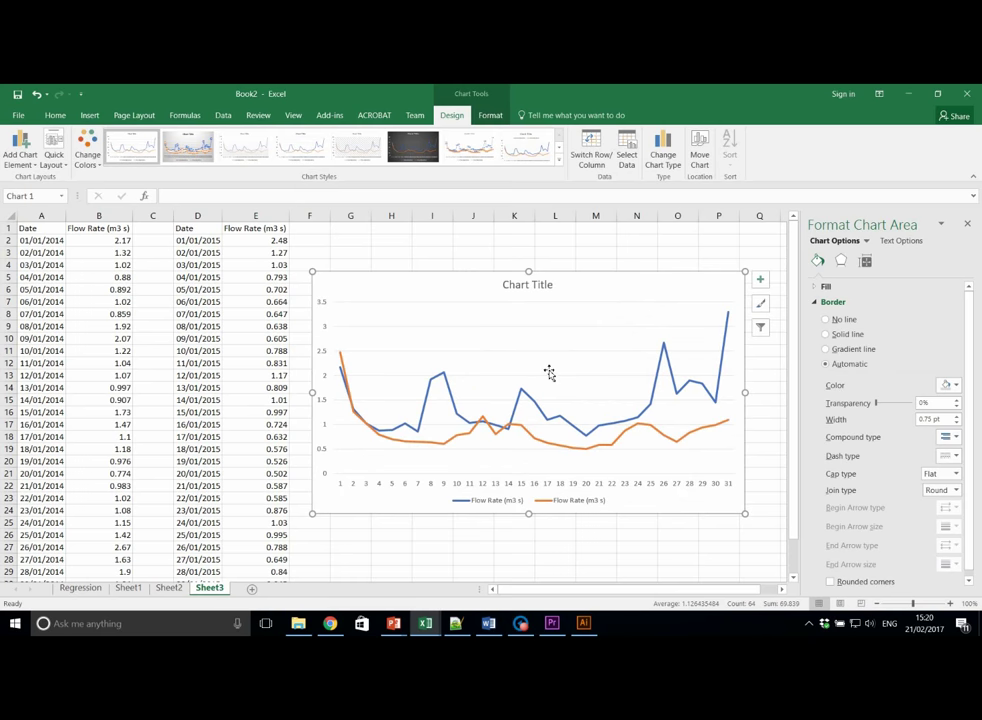
left_click_drag(603, 290, 593, 275)
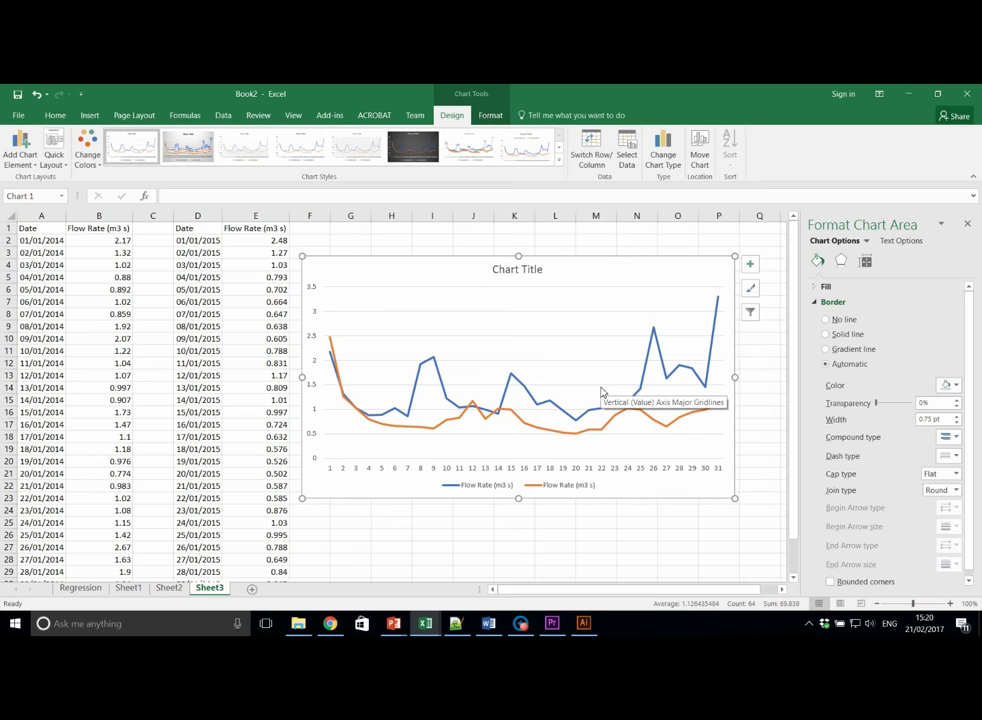
Step: Open Select Data and rename the first series to 'January 2014'
left_click(624, 318)
left_click(624, 317)
right_click(625, 316)
left_click(645, 377)
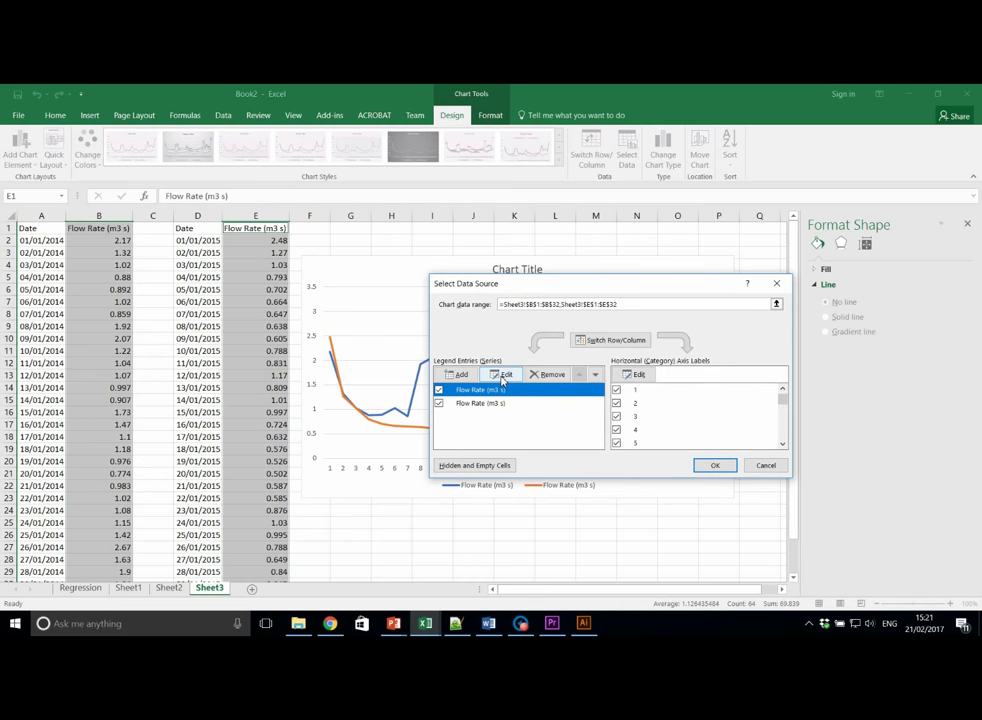
left_click(503, 376)
left_click(570, 368)
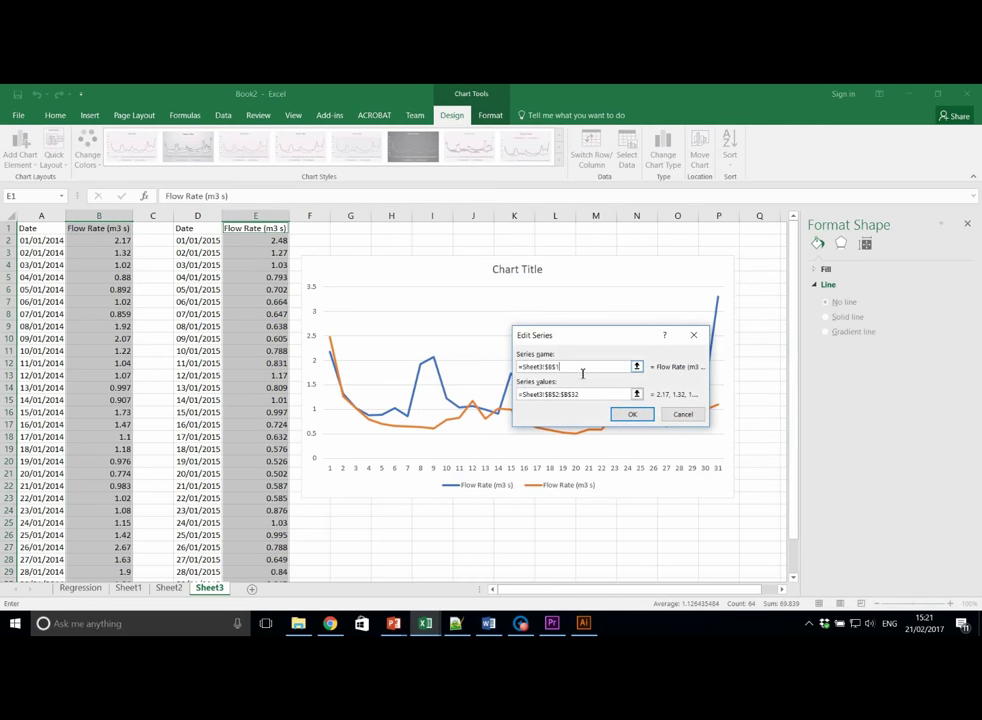
left_click_drag(560, 372, 517, 371)
key("BackSpace")
type("January 2014")
left_click(628, 418)
Step: Rename the second series, then reopen the Jan-14 series to verify its name
left_click(510, 404)
left_click(503, 377)
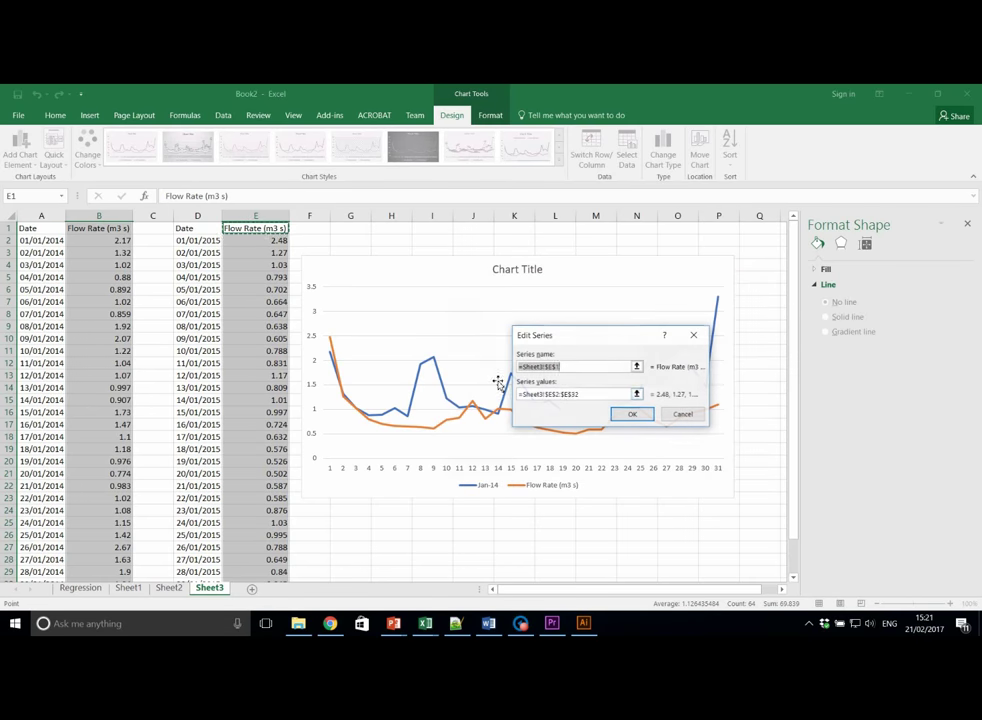
type("Janua")
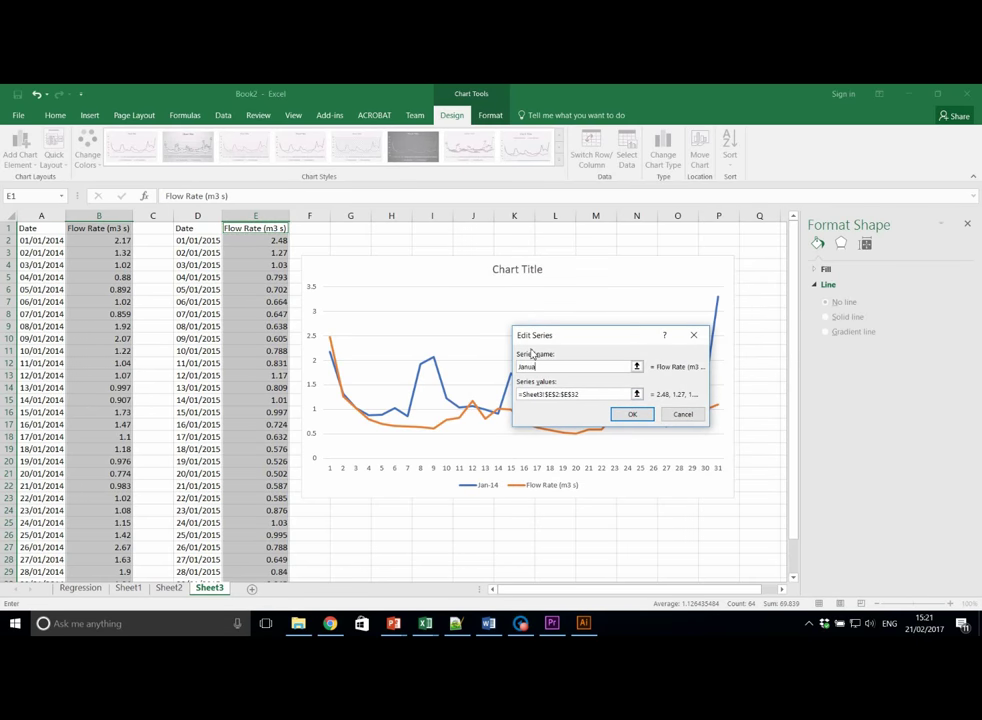
type("ry 2014")
left_click(636, 416)
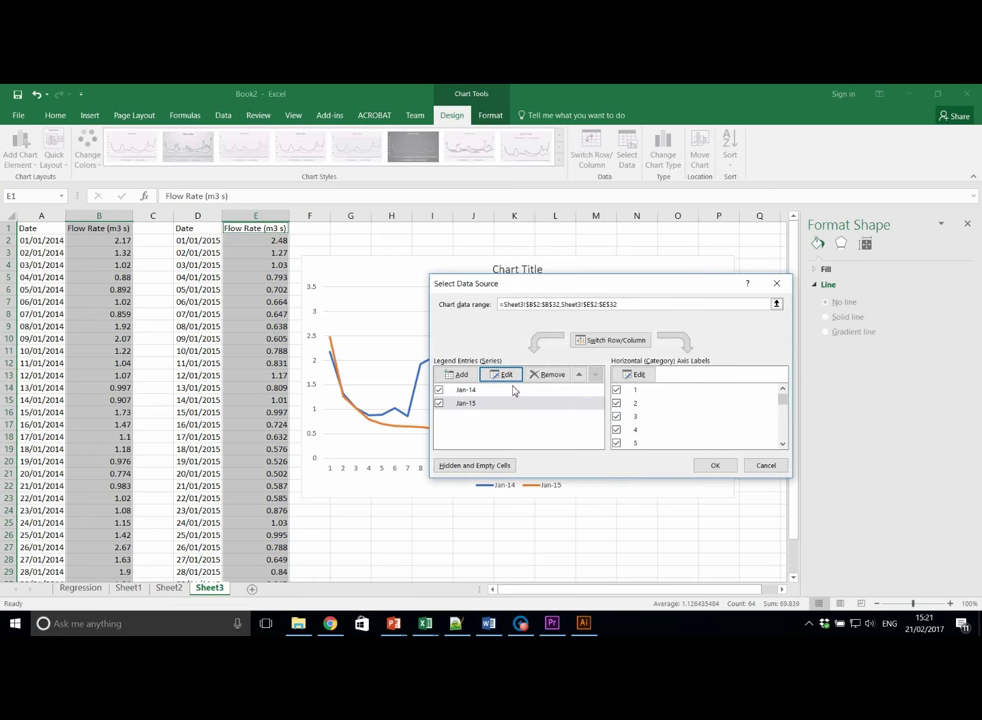
left_click(492, 388)
left_click(500, 403)
left_click(490, 389)
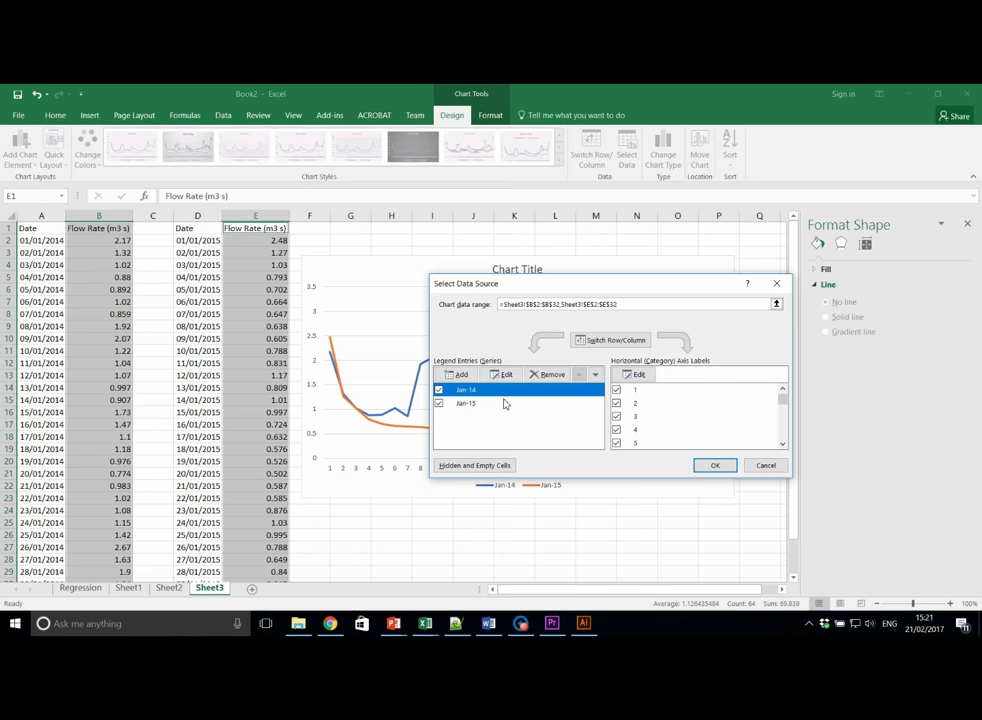
left_click(503, 374)
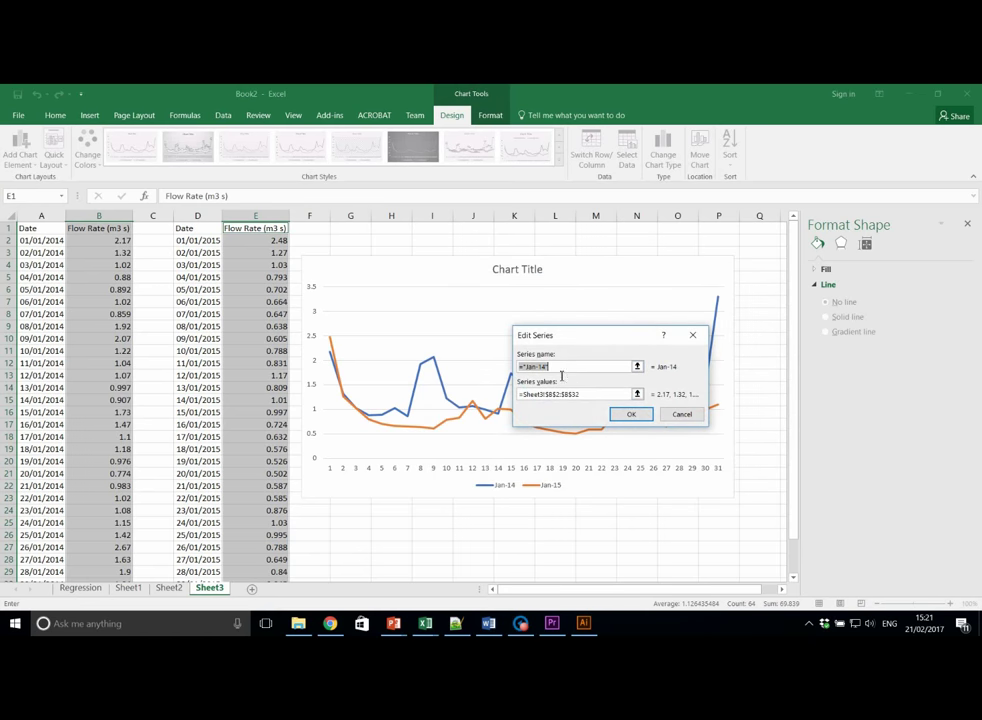
left_click(631, 414)
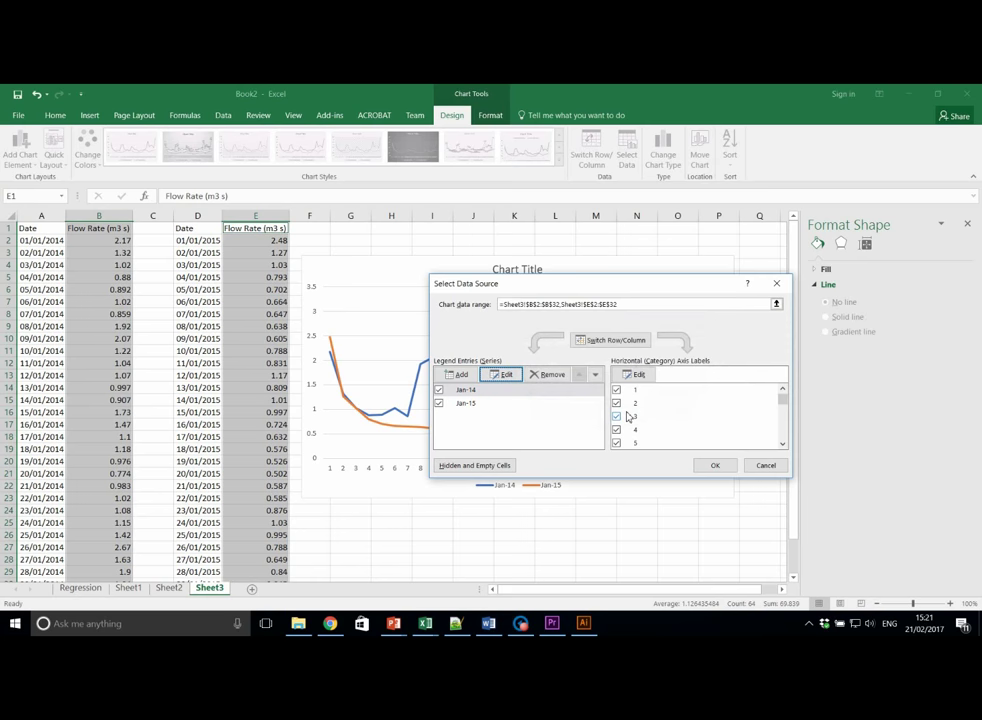
Step: Apply the series names, add axis titles, and label the vertical axis 'Flow Rate m3 s'
left_click(727, 470)
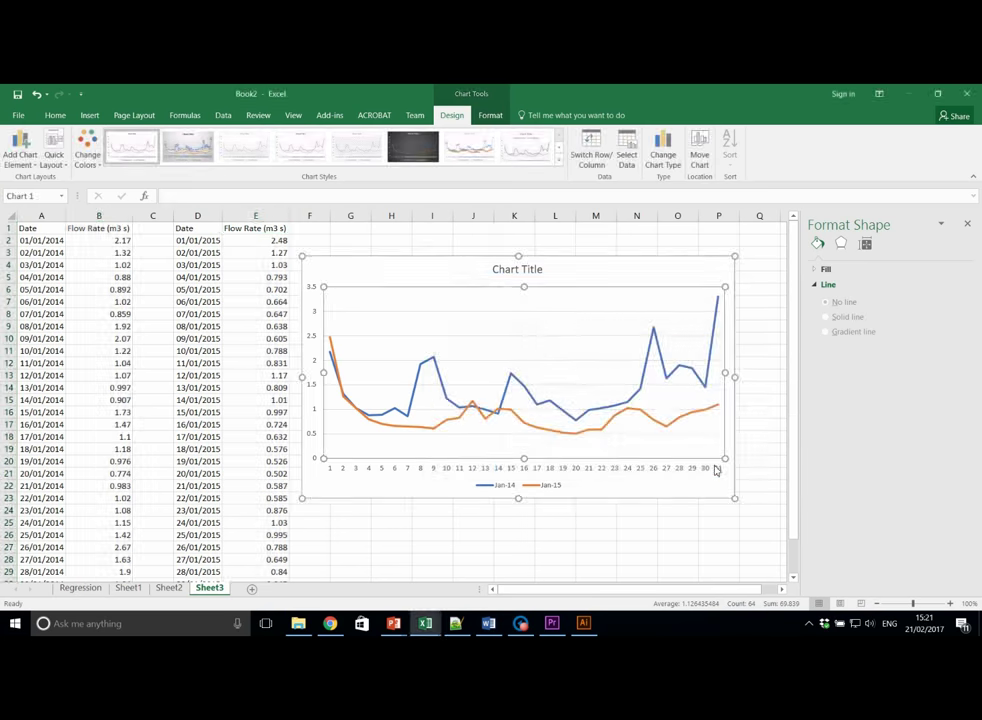
left_click(491, 344)
left_click(750, 264)
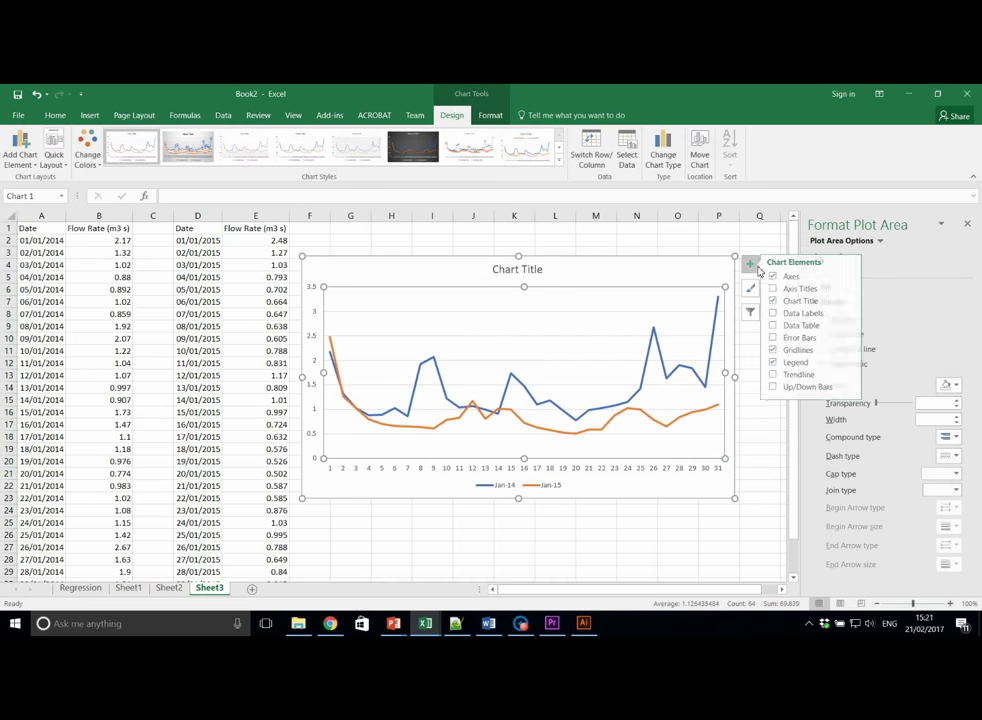
left_click(778, 290)
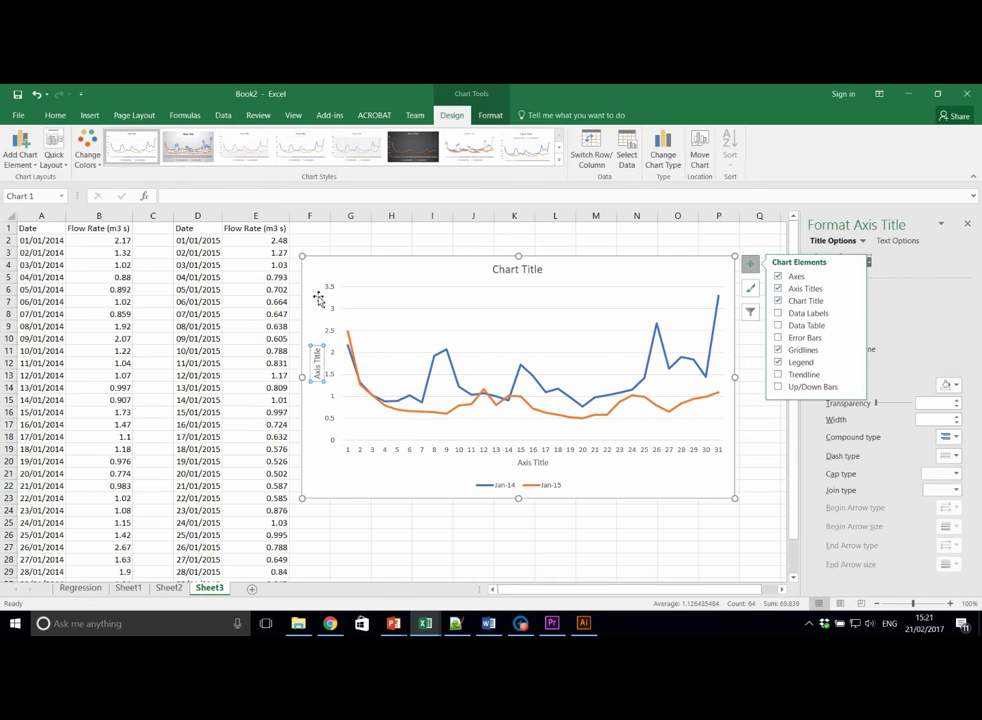
left_click(320, 372)
triple_click(321, 370)
type("Flow Rat")
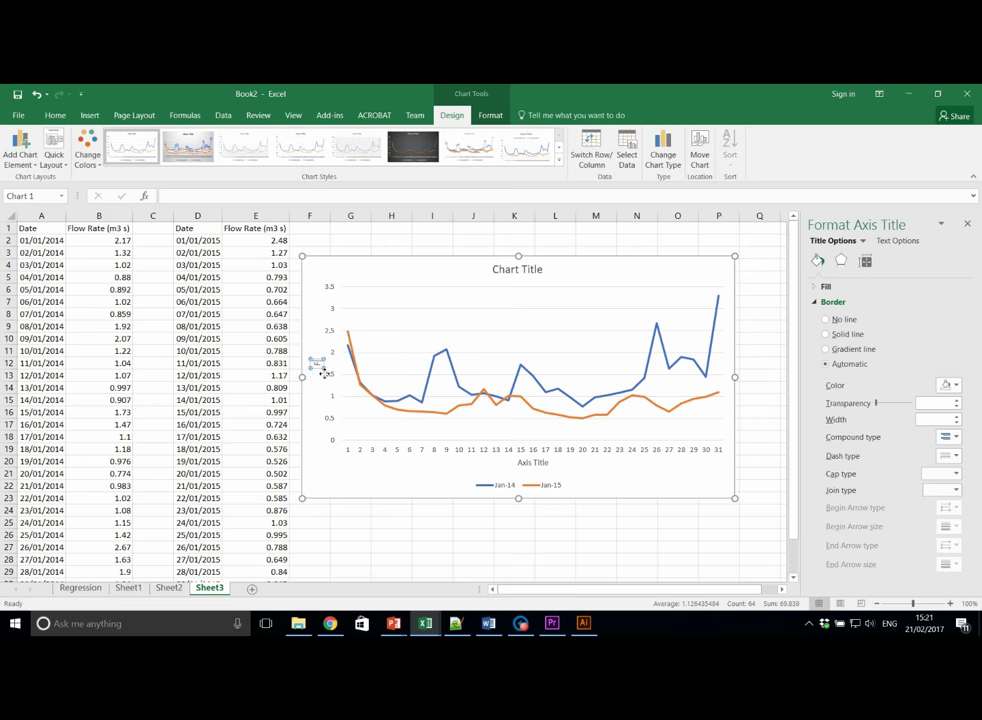
type("e m3 s")
left_click(675, 484)
Step: Label the horizontal axis 'Day'
left_click(530, 464)
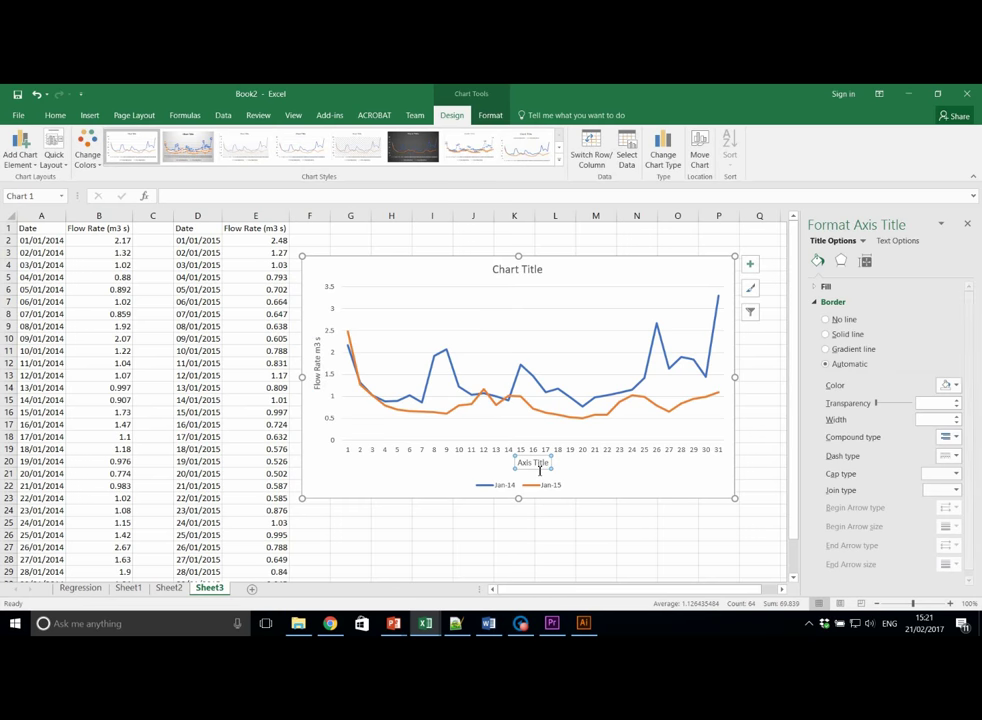
triple_click(533, 464)
type("Day")
left_click(665, 486)
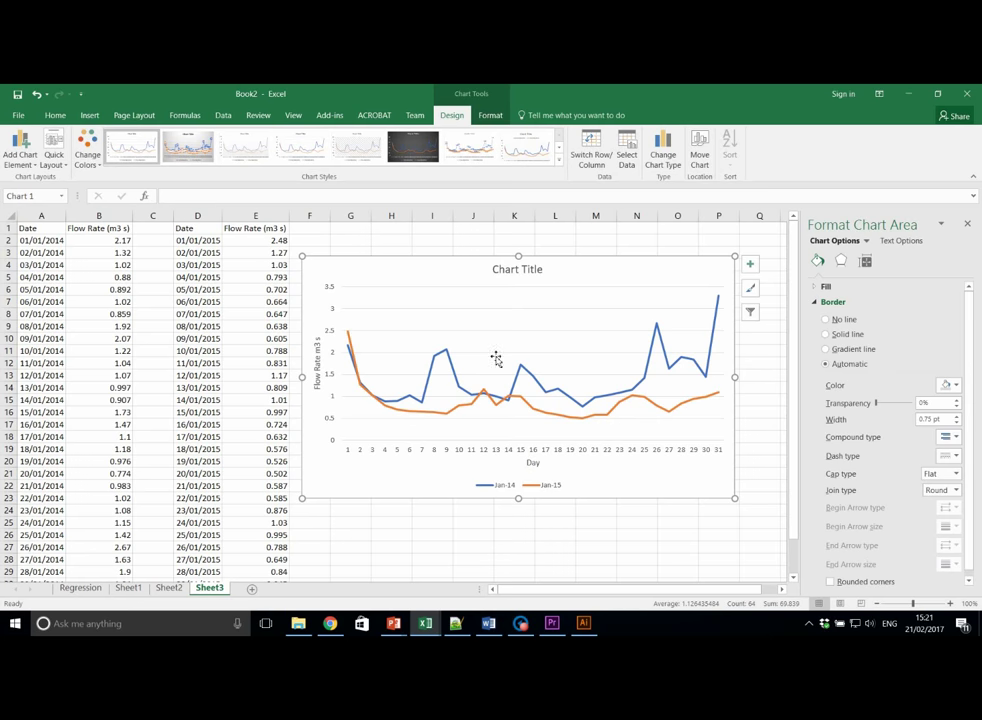